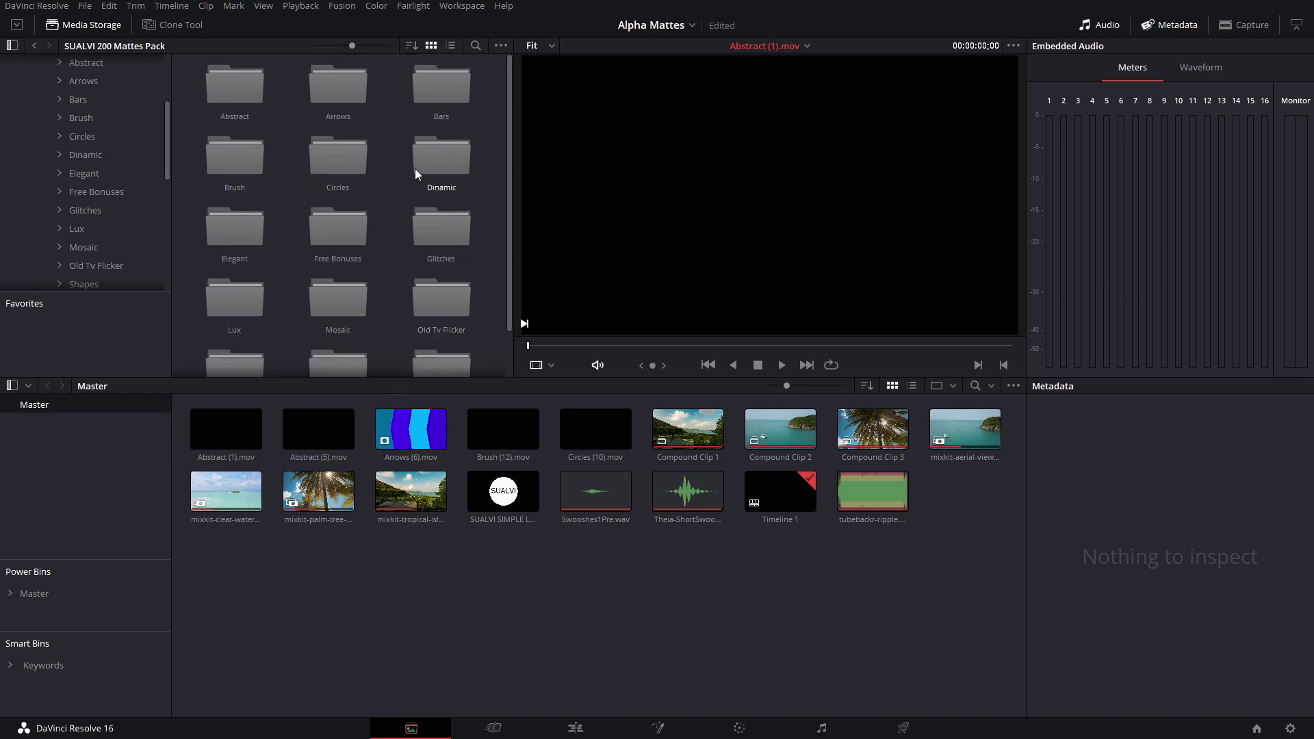
- Open the Triangles matte folder and check Triangles (14).mov's options without adding it
scroll(442, 288, "down", 1)
scroll(417, 204, "up", 1)
scroll(414, 239, "down", 1)
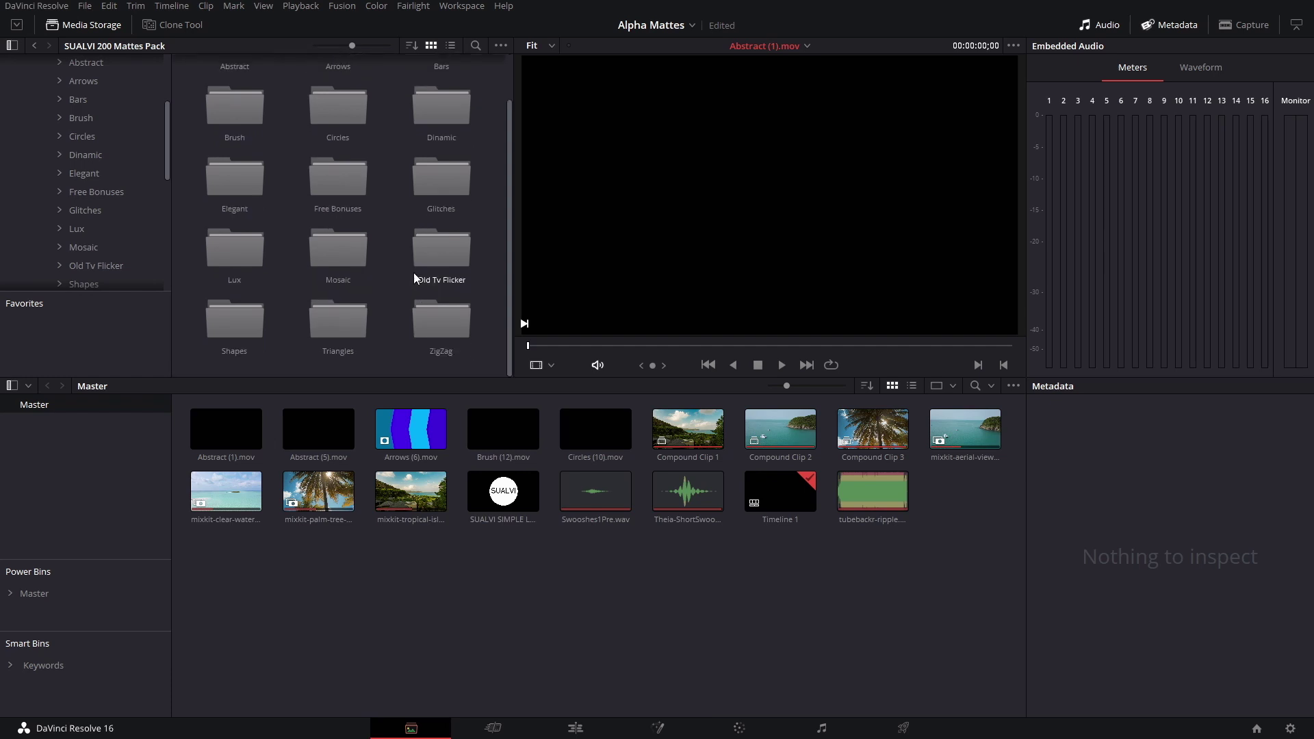
scroll(409, 247, "up", 1)
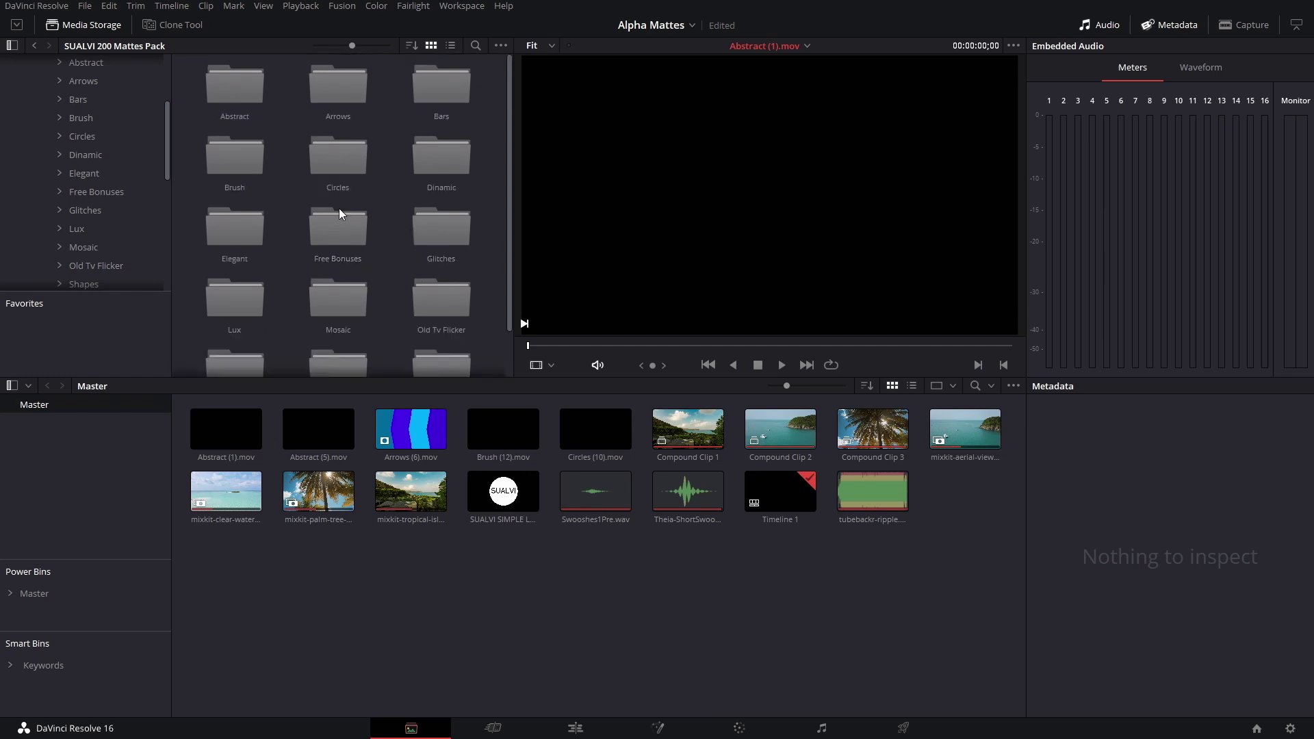
scroll(411, 232, "down", 1)
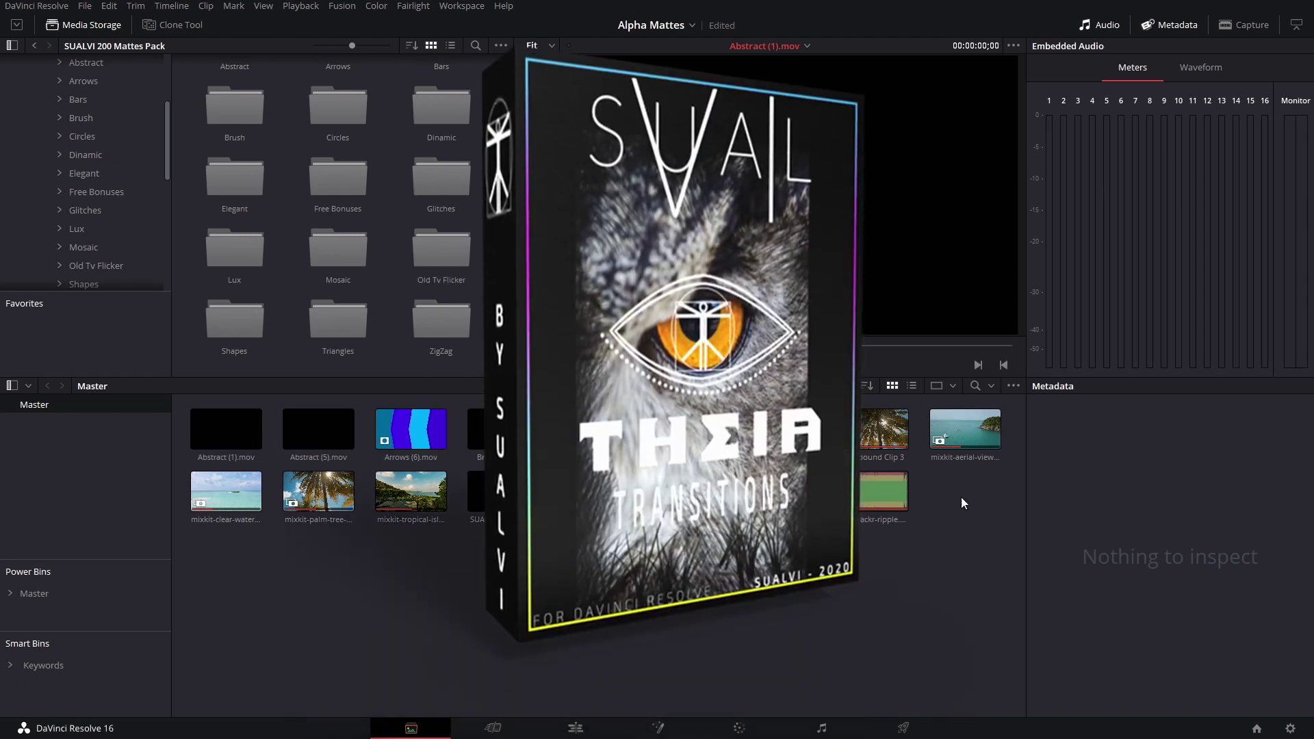
scroll(453, 296, "up", 1)
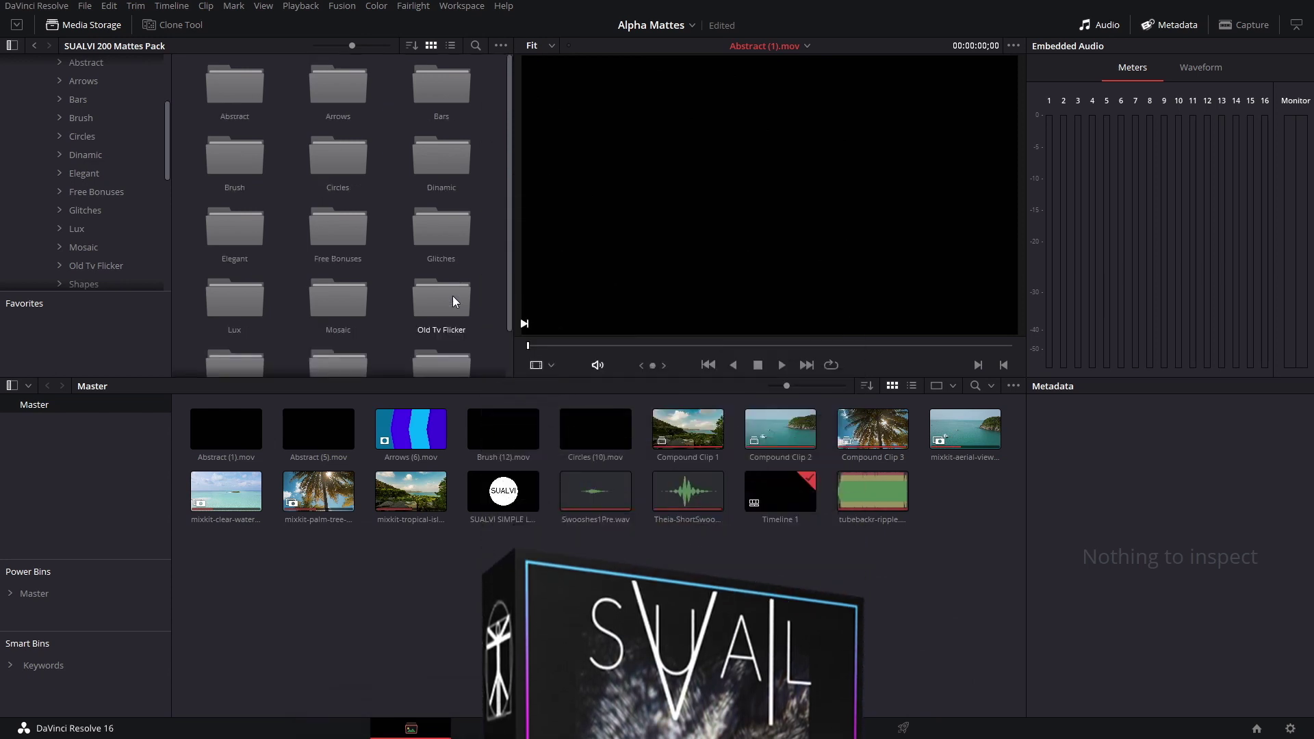
scroll(439, 327, "down", 1)
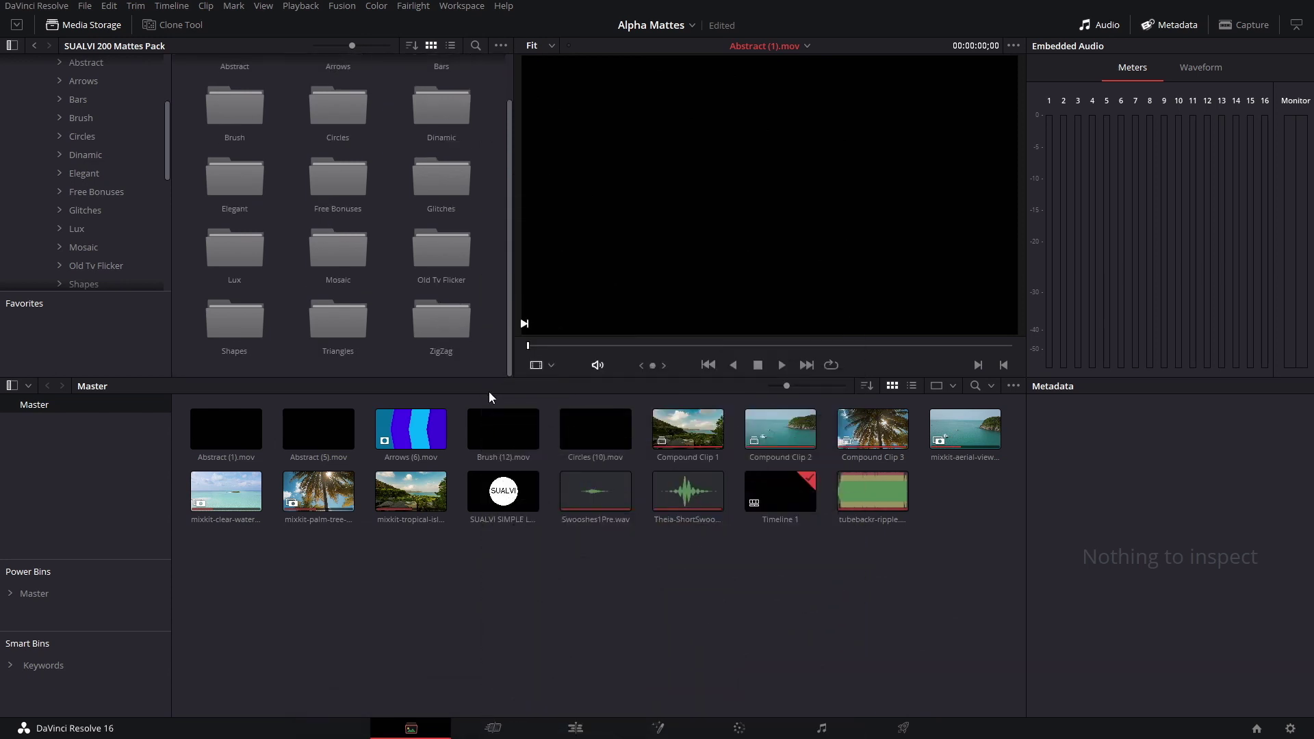
scroll(356, 287, "up", 1)
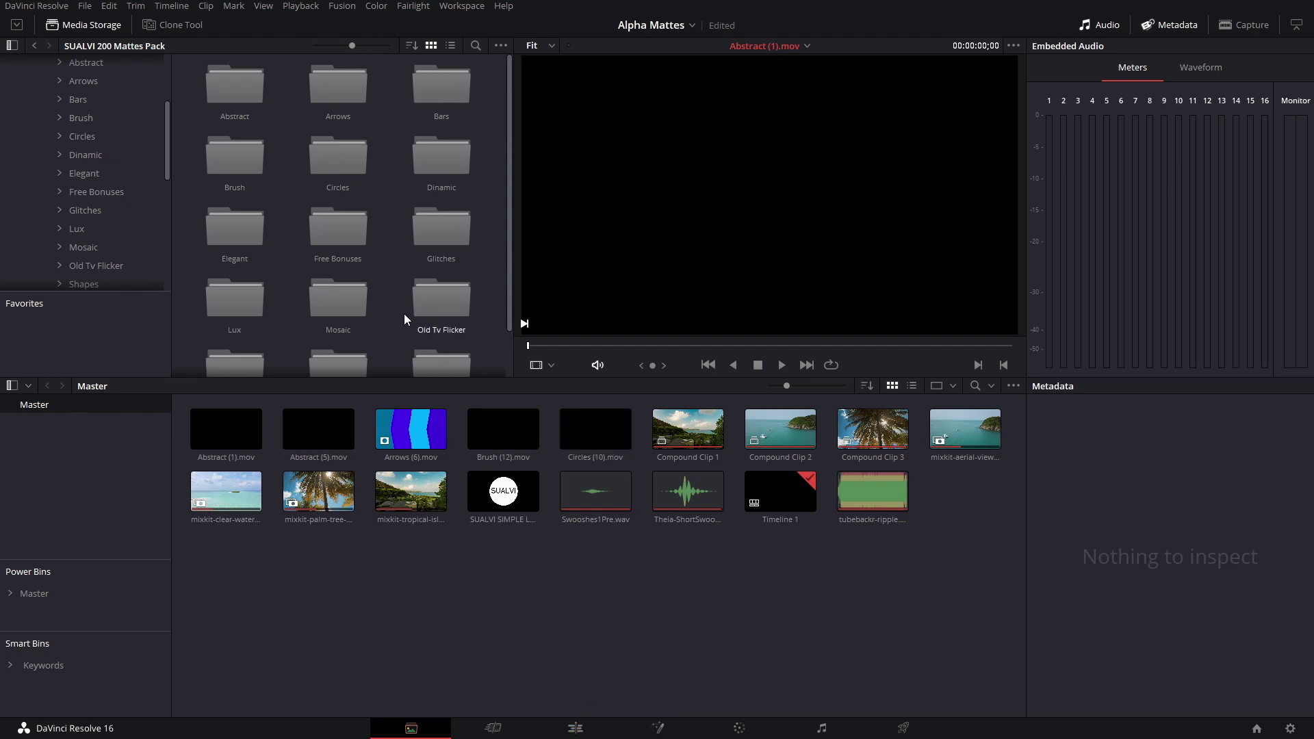
scroll(414, 288, "down", 1)
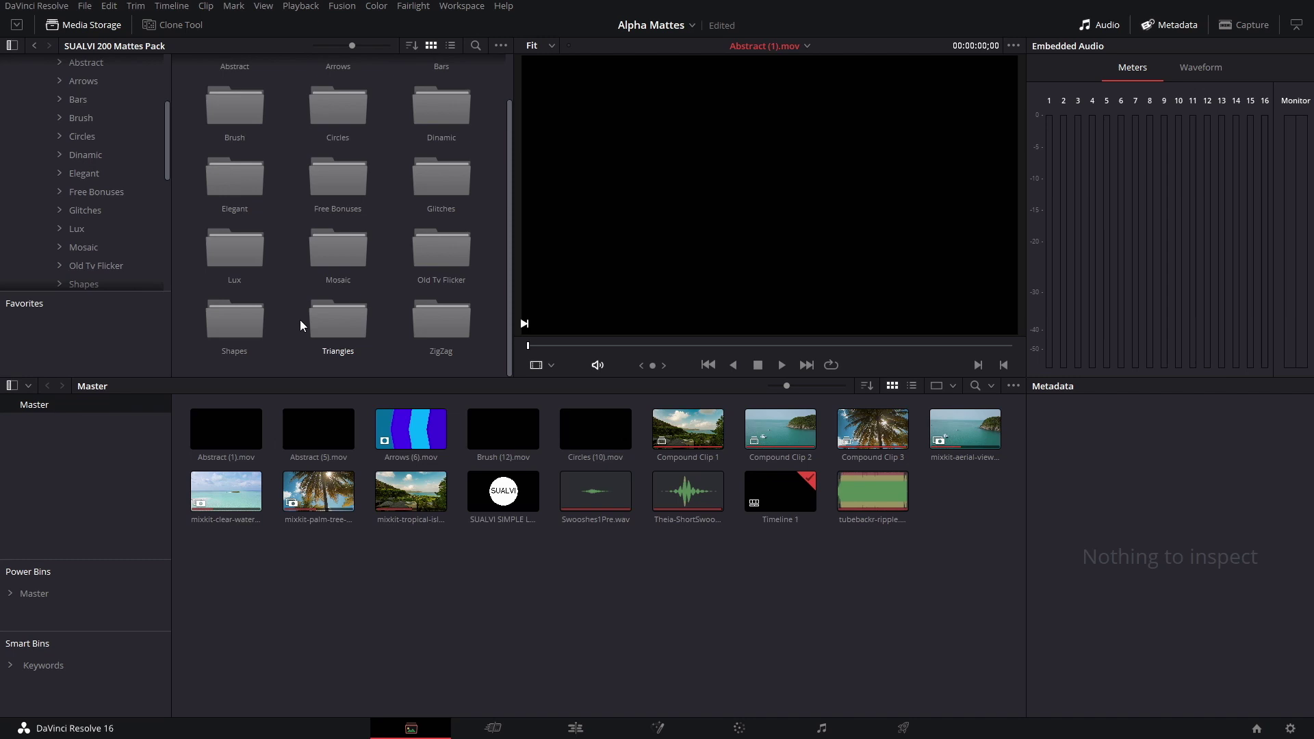
double_click(323, 311)
right_click(327, 163)
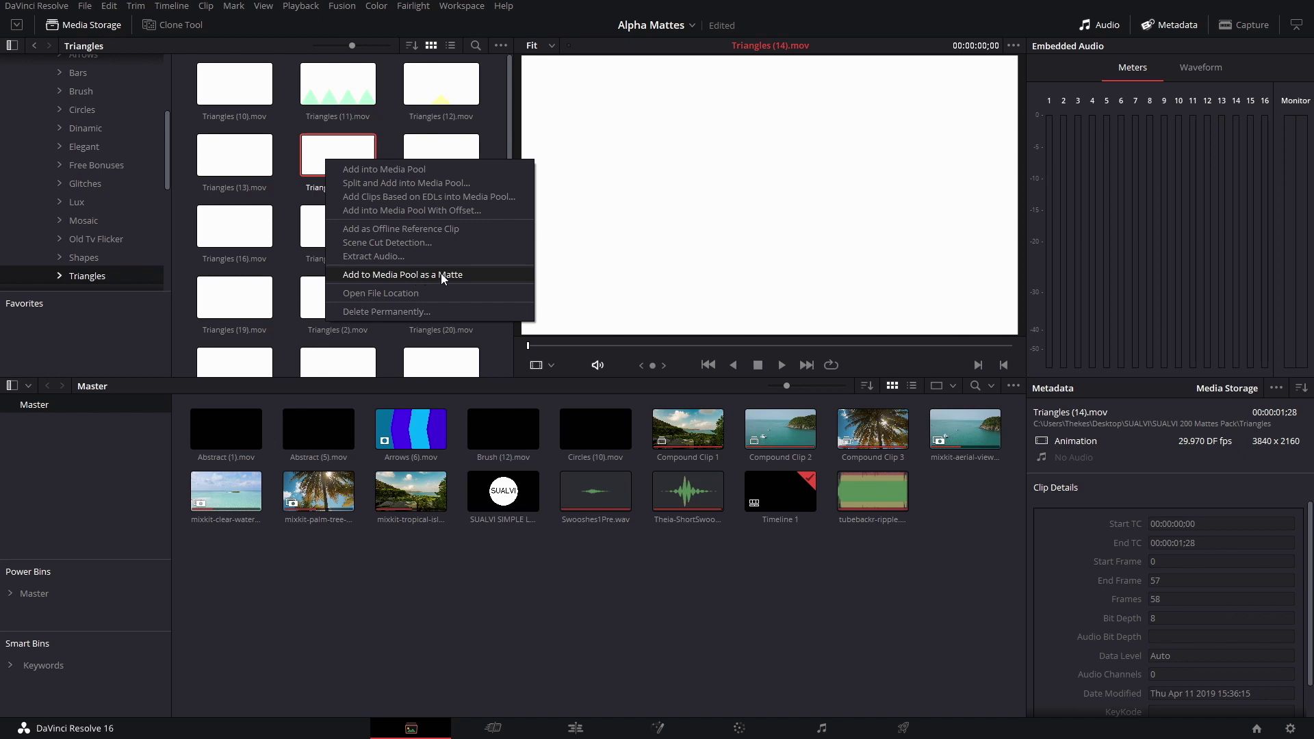
left_click(483, 546)
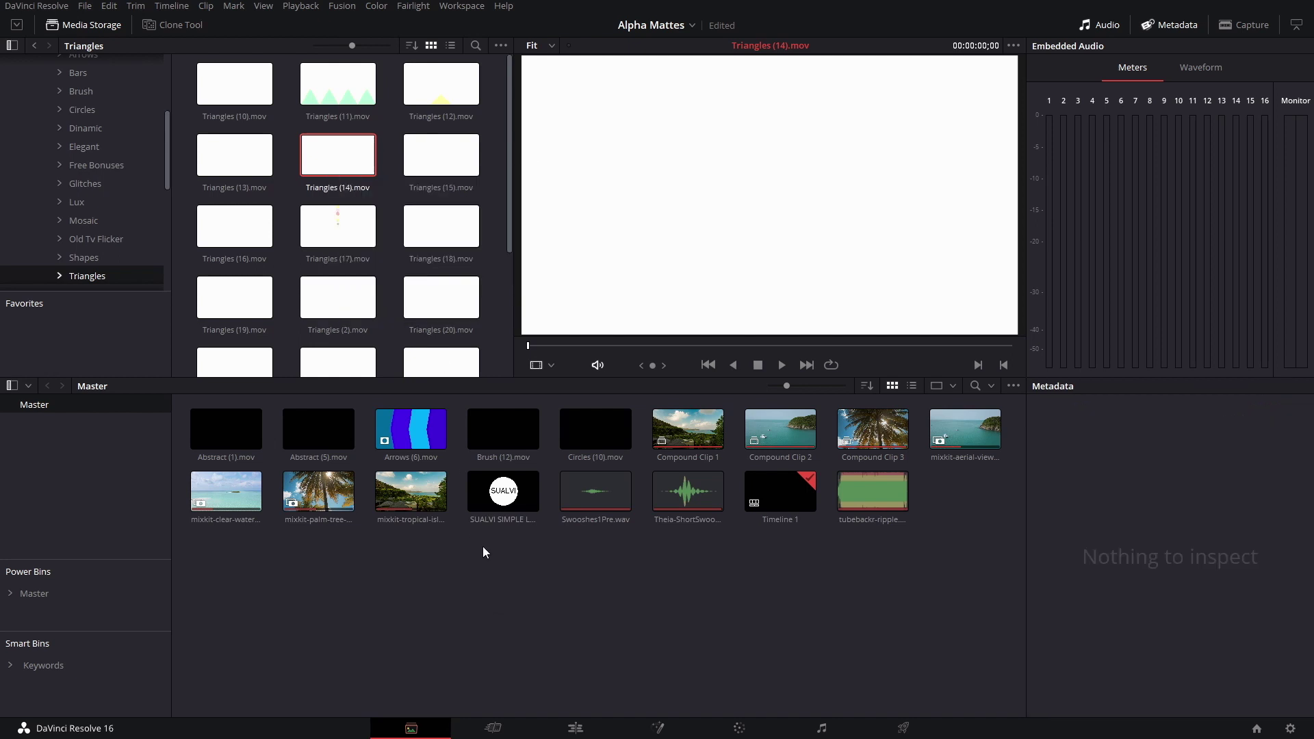
- On the Edit page, place the clear-water clip on Video 1 and cut off its tail
left_click(582, 725)
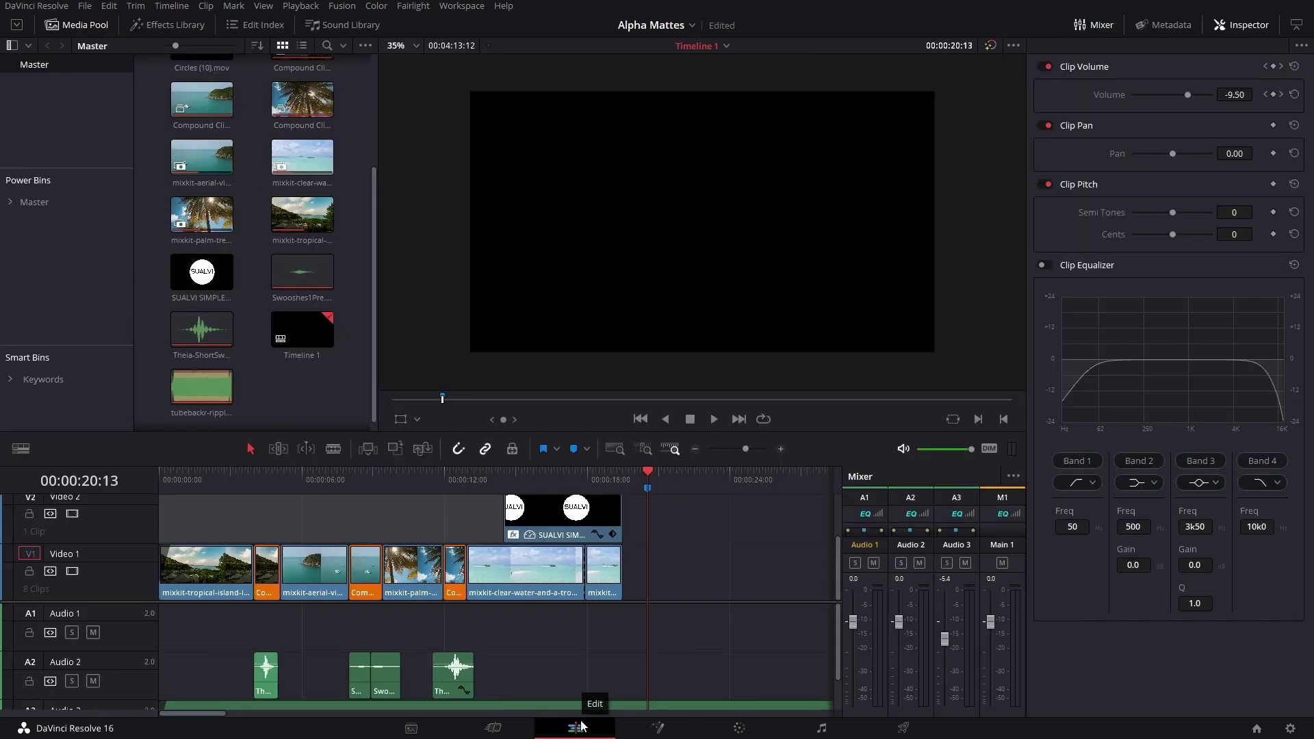
scroll(715, 545, "right", 10)
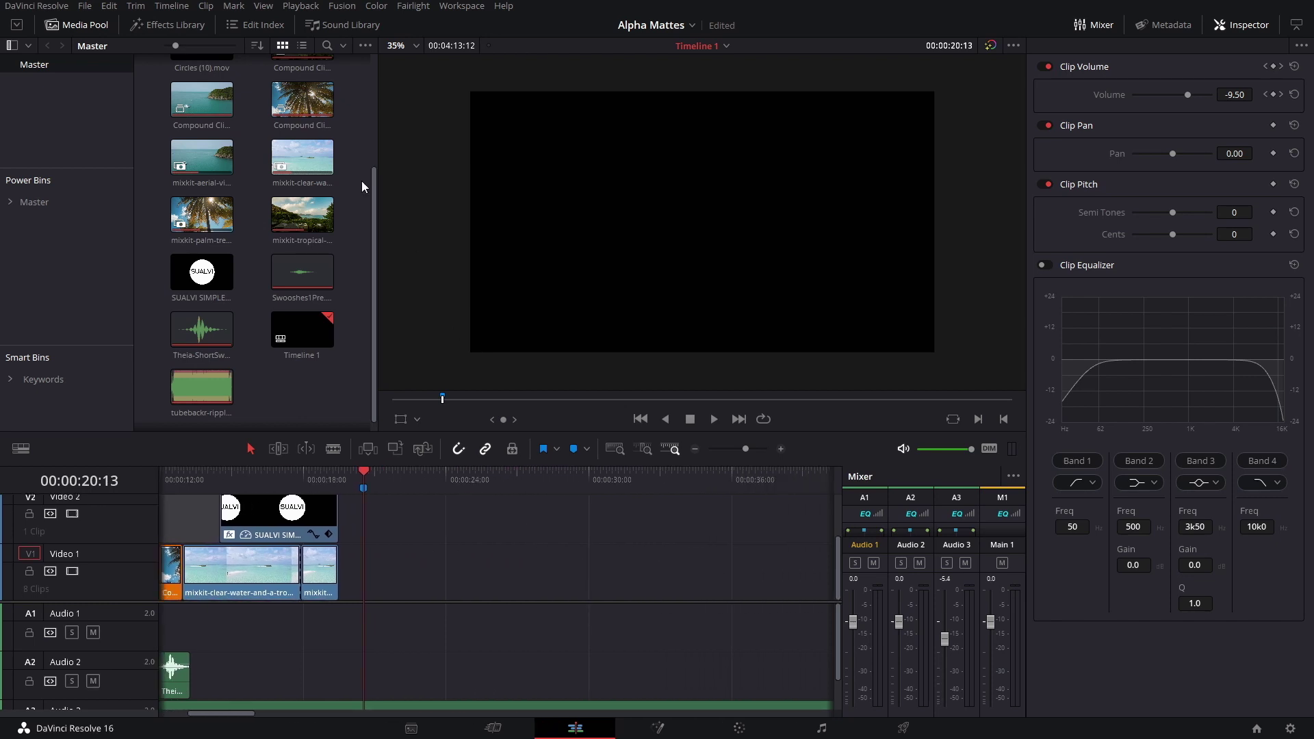
left_click_drag(302, 157, 608, 580)
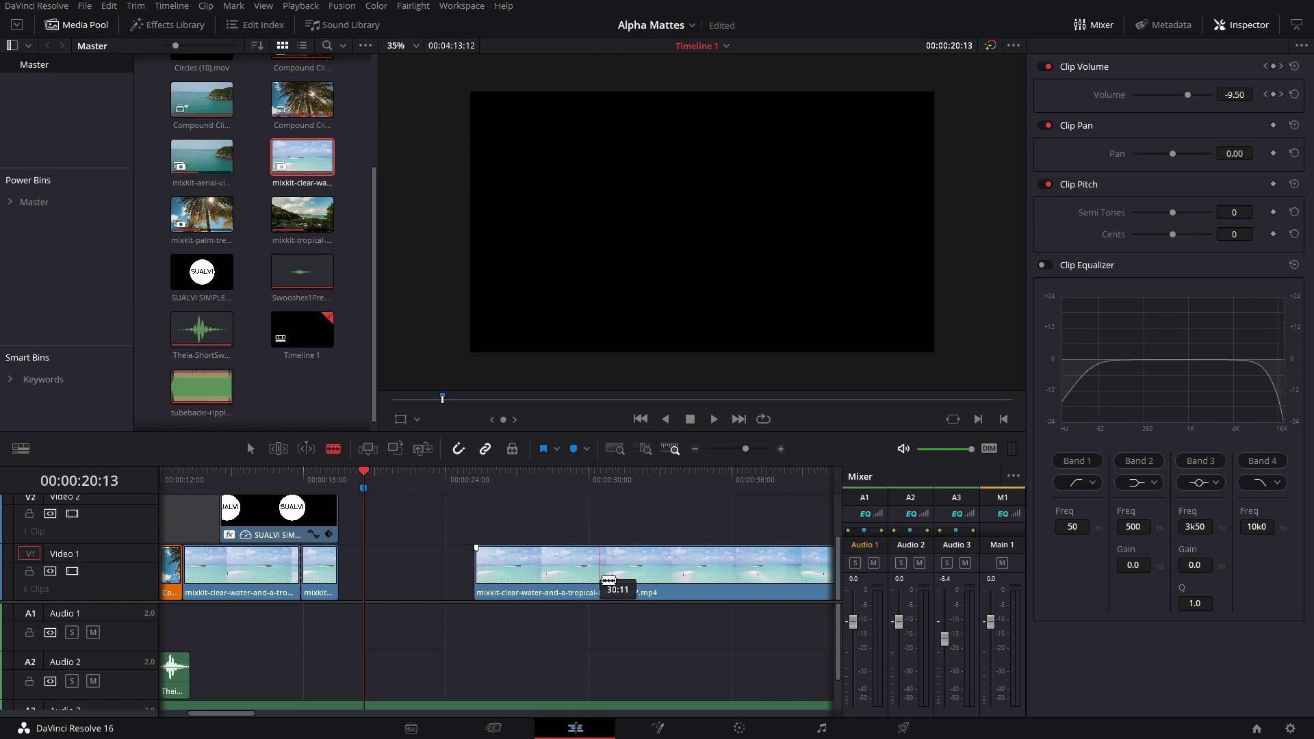
left_click(603, 580)
key("a")
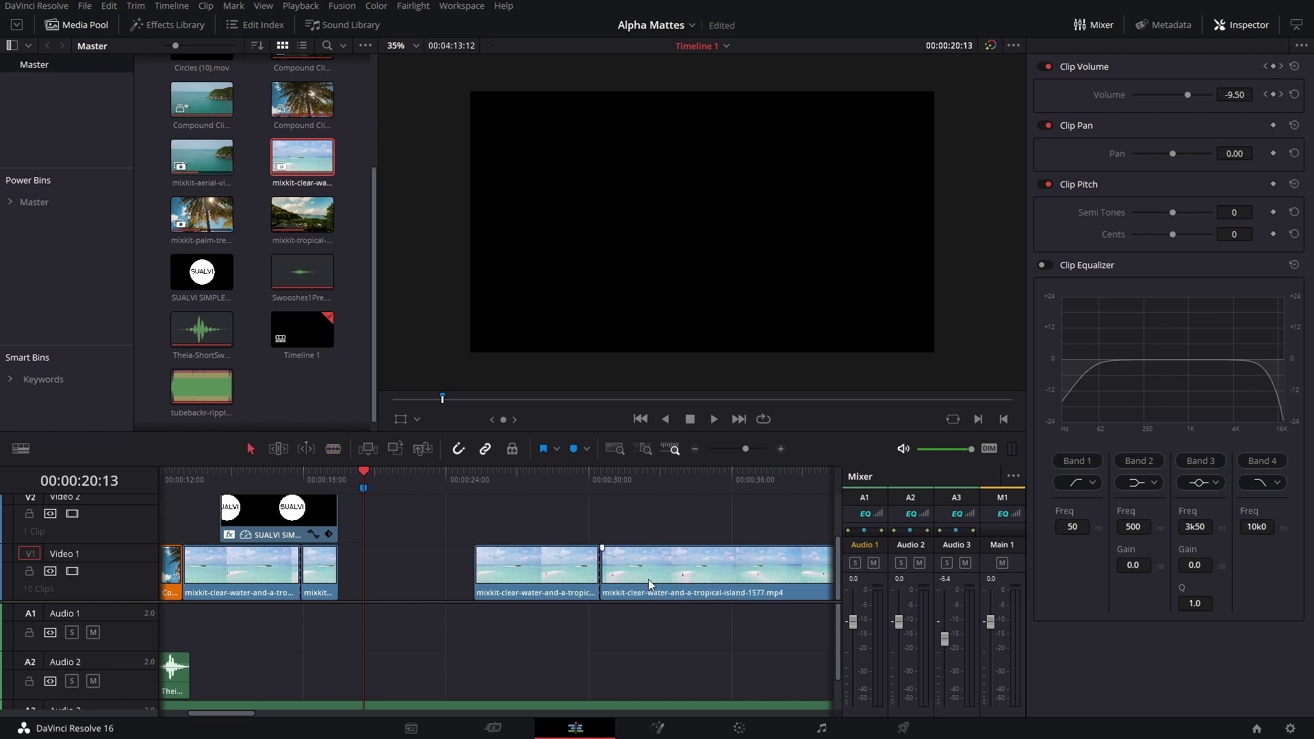
left_click(647, 579)
key("Delete")
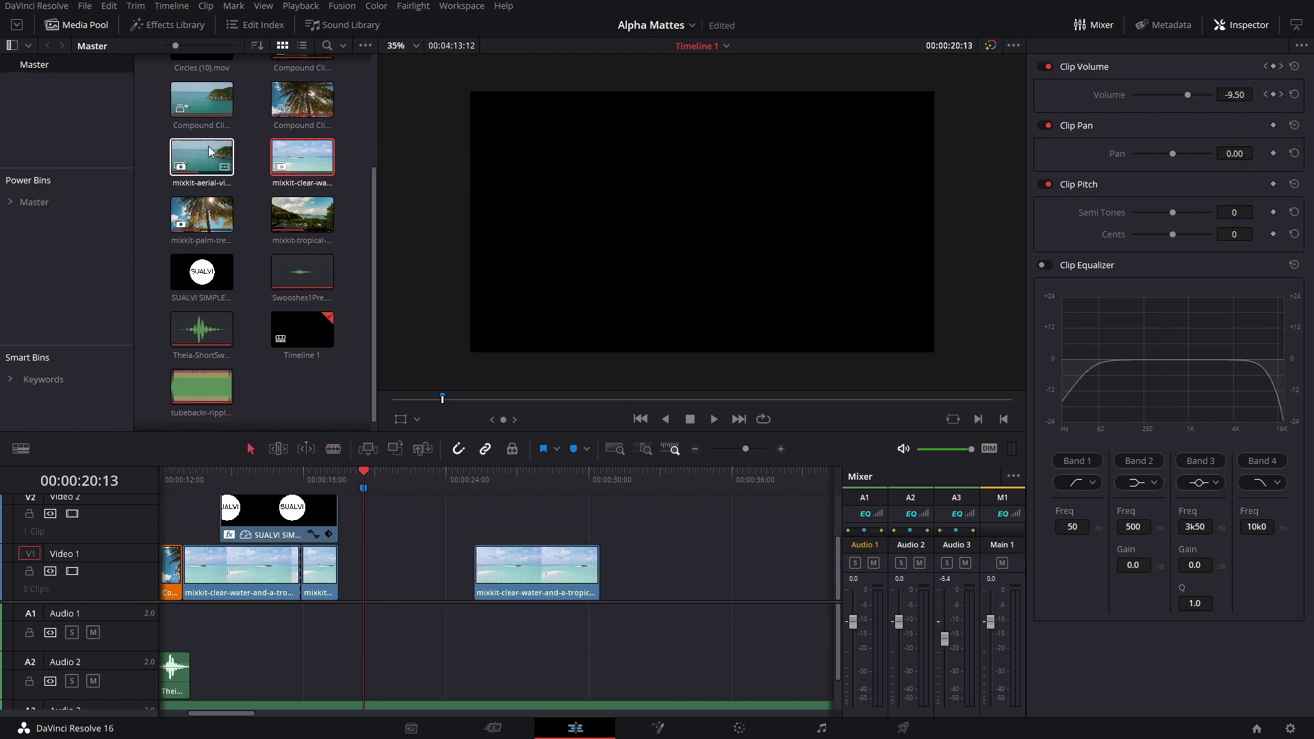
- Append the aerial island clip, adjust the clear-water clip, lift aerial onto Video 2, and return to Media
left_click(208, 146)
key("shift+F12")
left_click_drag(473, 578, 445, 579)
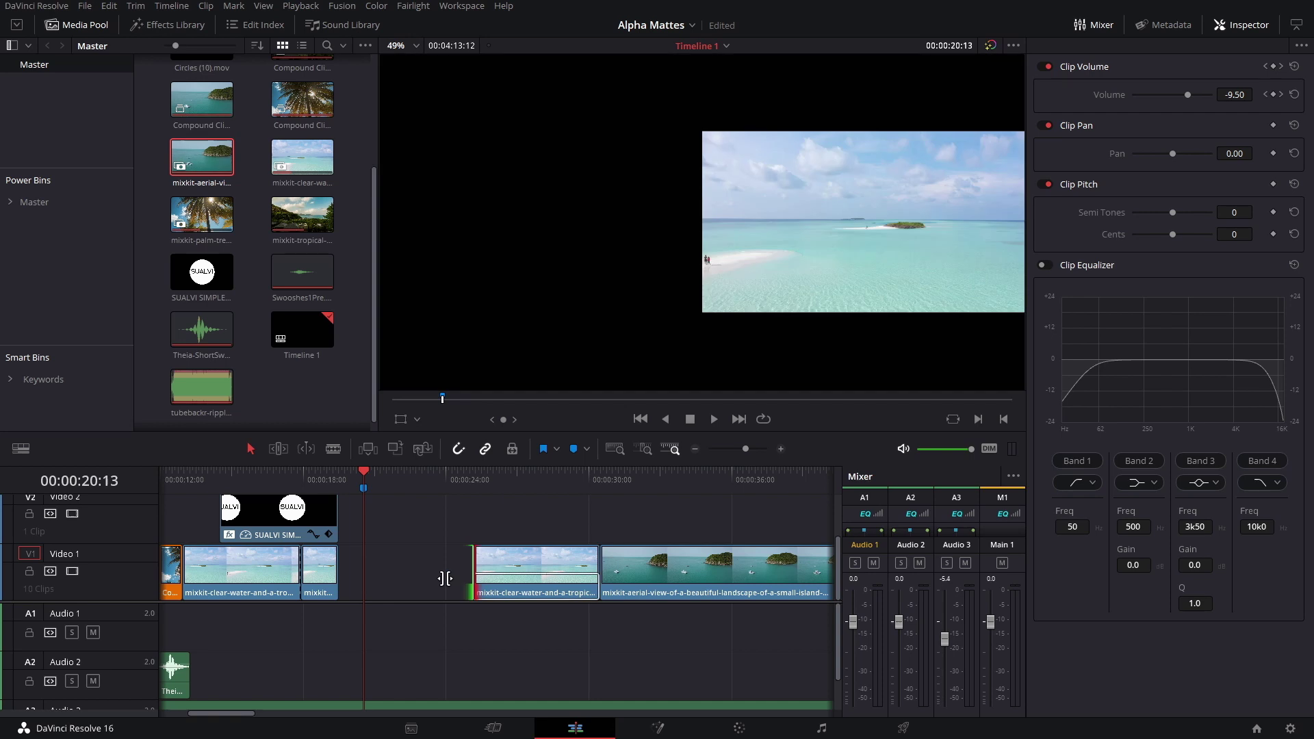
left_click(559, 568)
left_click_drag(559, 568, 639, 524)
left_click(562, 479)
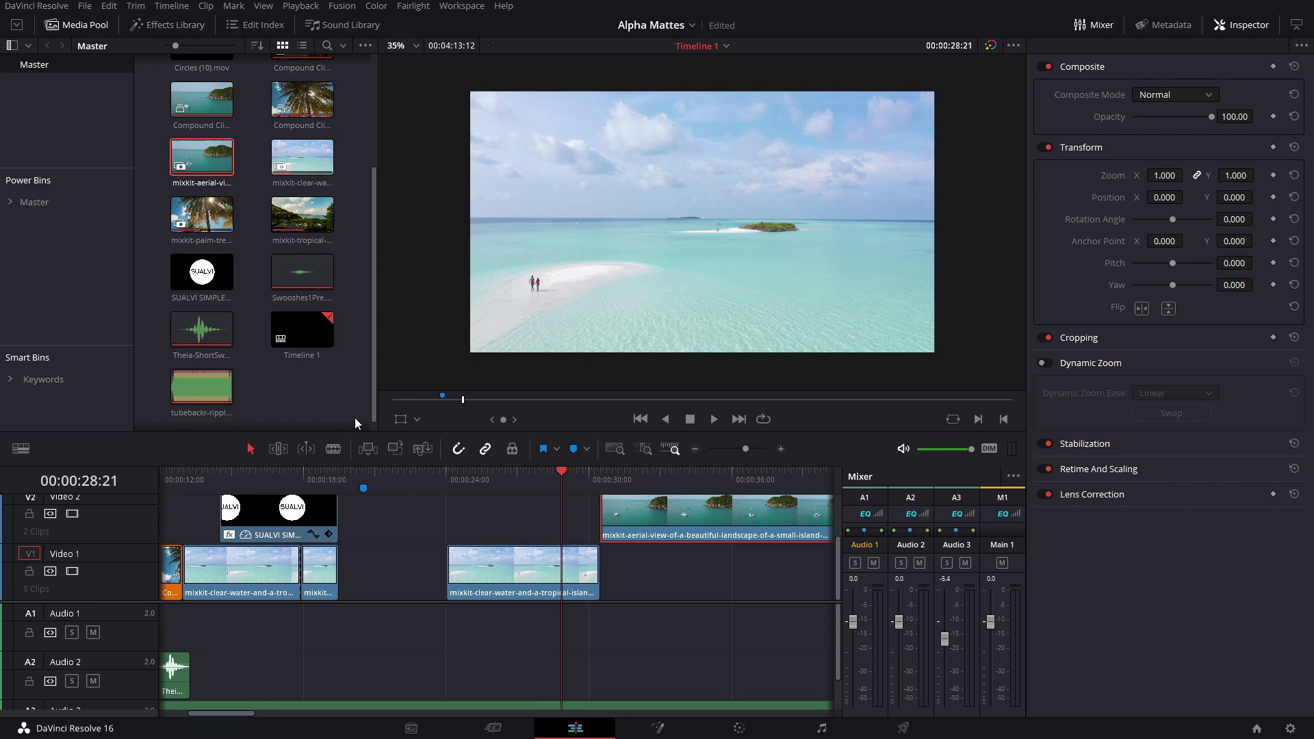
scroll(322, 133, "up", 5)
key("shift+2")
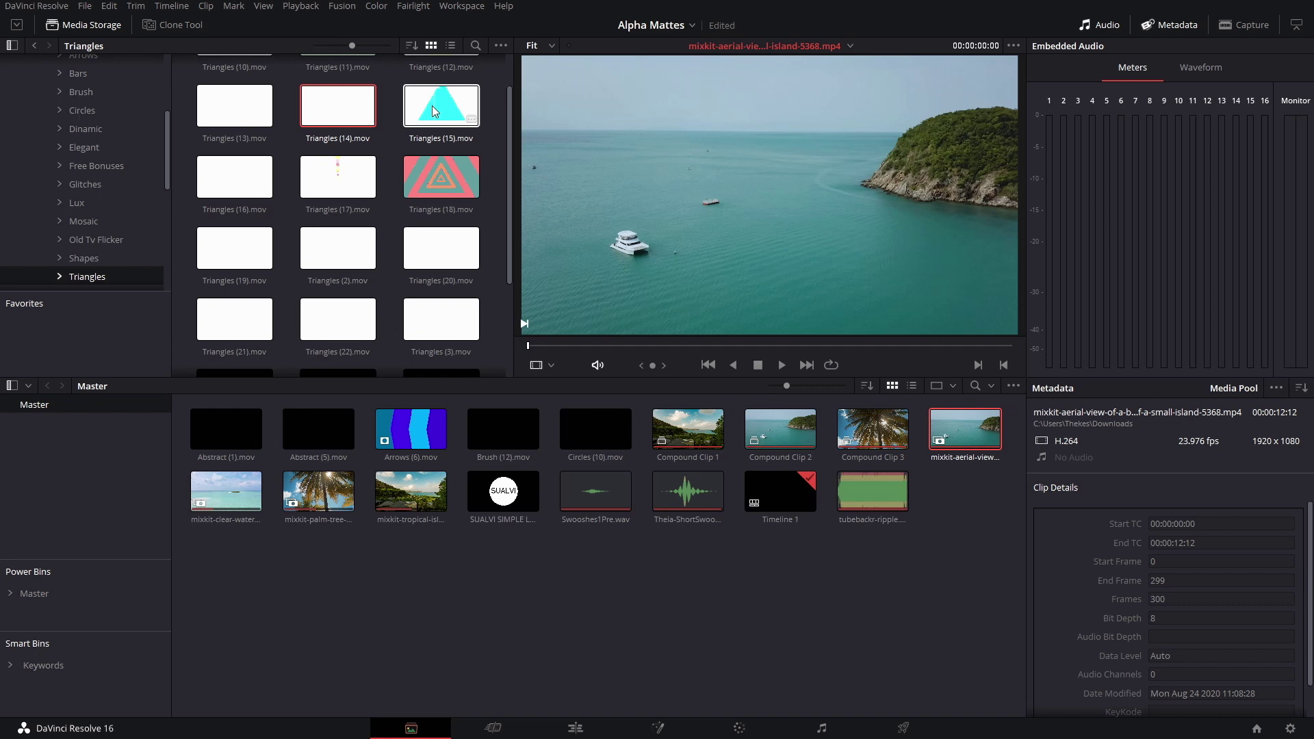
- Drag Triangles (15).mov from the Triangles folder into the Master media pool bin
scroll(105, 91, "up", 2)
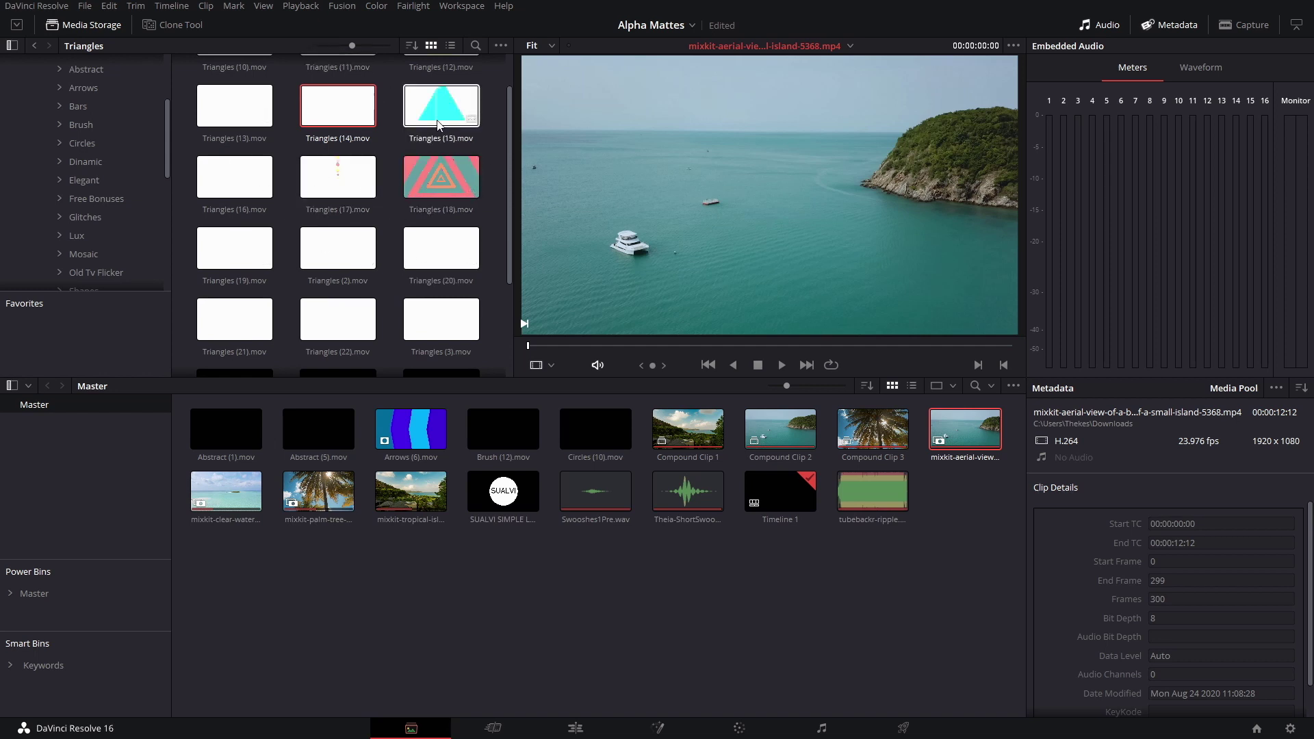
left_click_drag(442, 120, 560, 567)
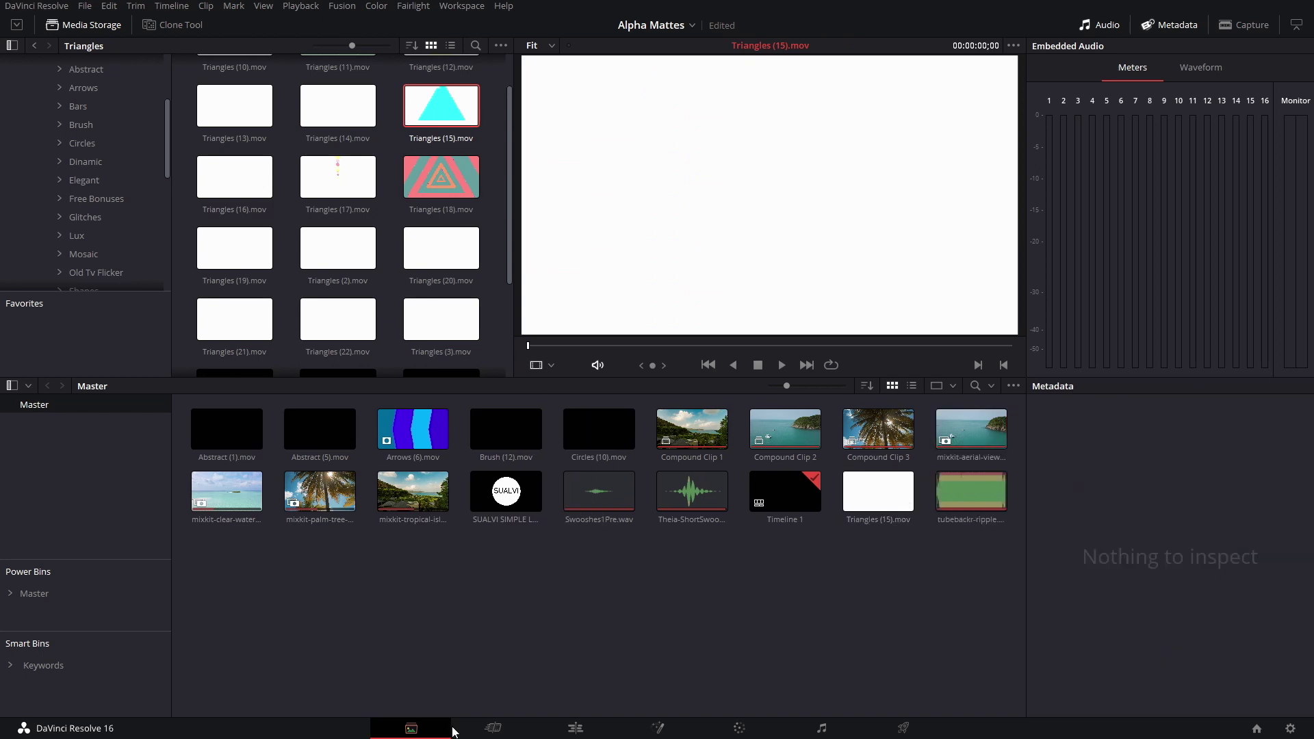
- Place Triangles (15) above the aerial clip's start and blade the aerial clip where it ends
left_click(578, 731)
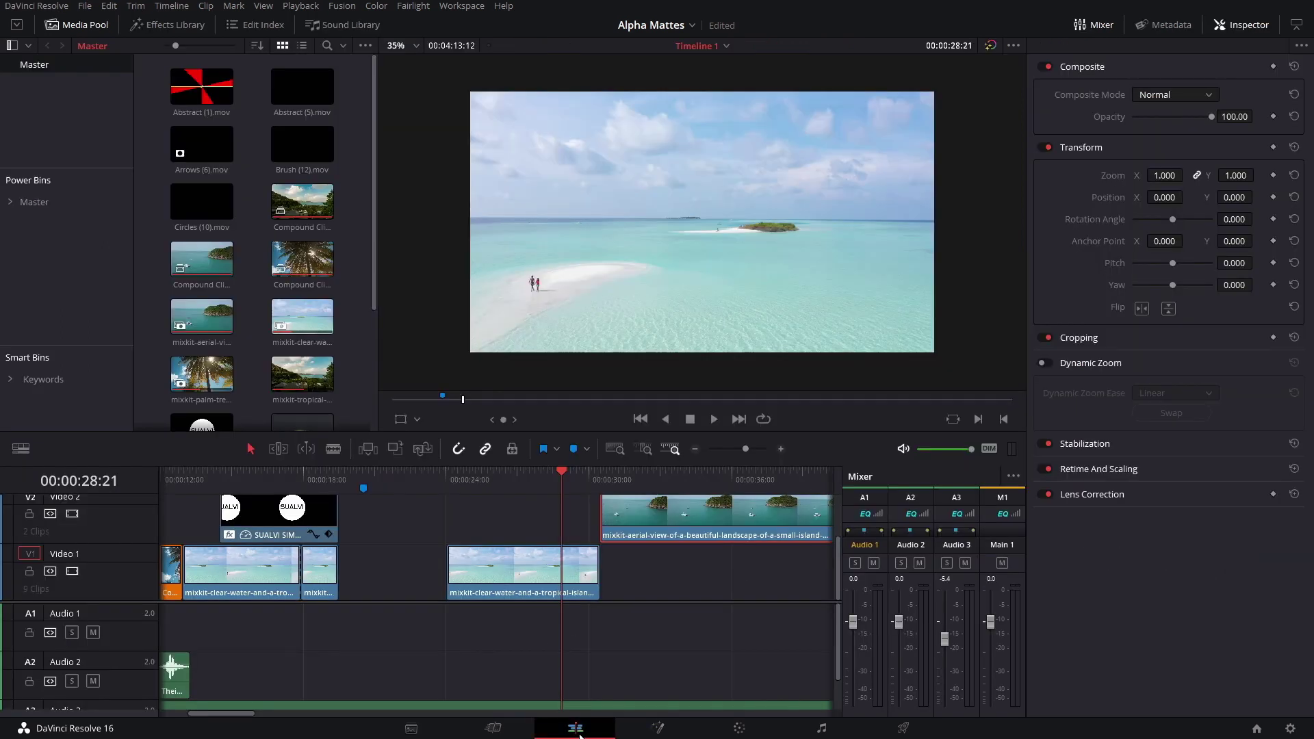
scroll(253, 274, "down", 3)
left_click(475, 486)
left_click(496, 482)
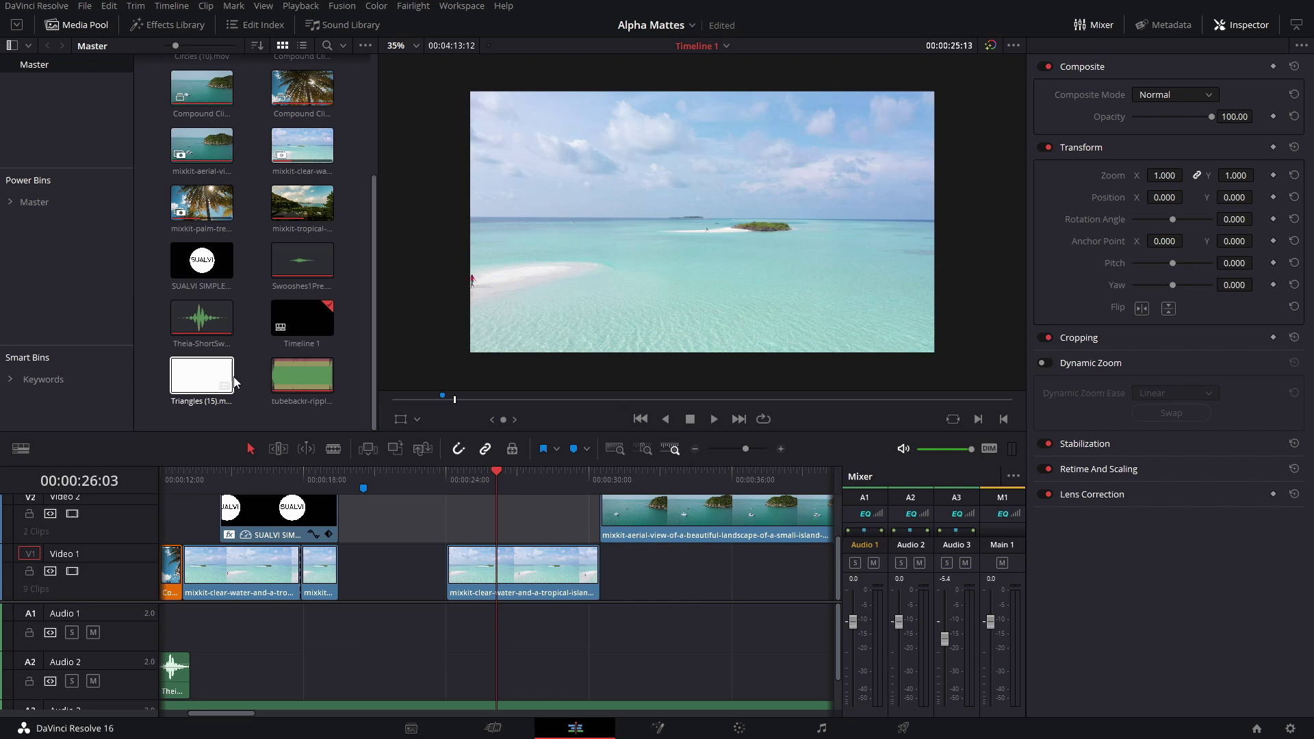
left_click_drag(229, 380, 537, 533)
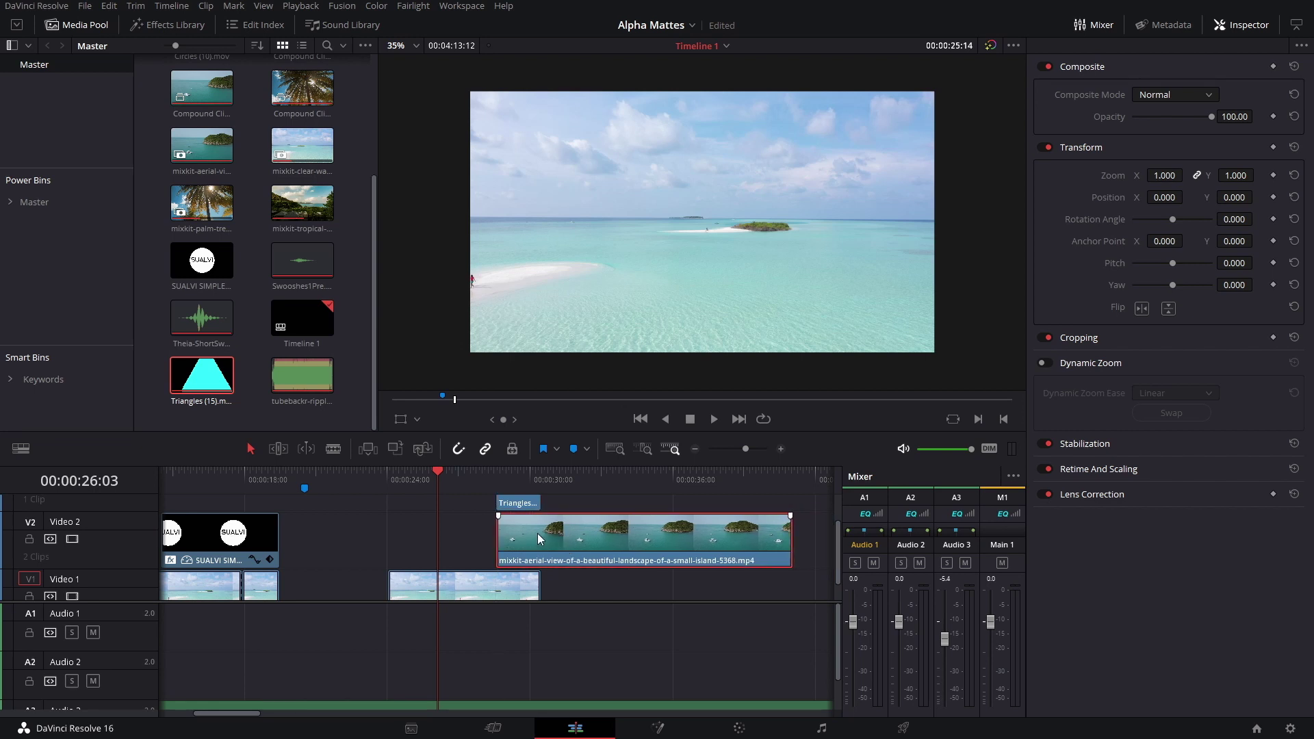
left_click(551, 535)
key("a")
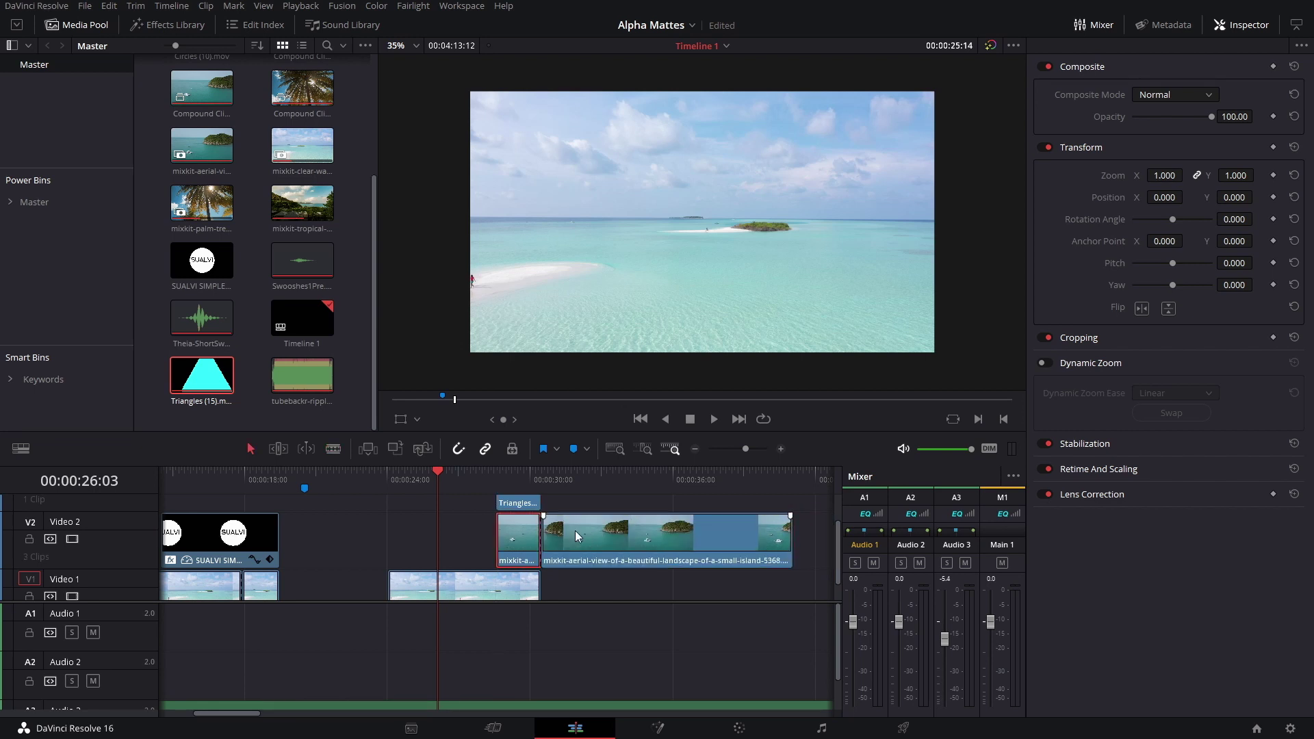
- Delete the Triangles clip and take the short first aerial piece to the Color page
scroll(575, 531, "up", 1)
left_click(533, 521)
key("Delete")
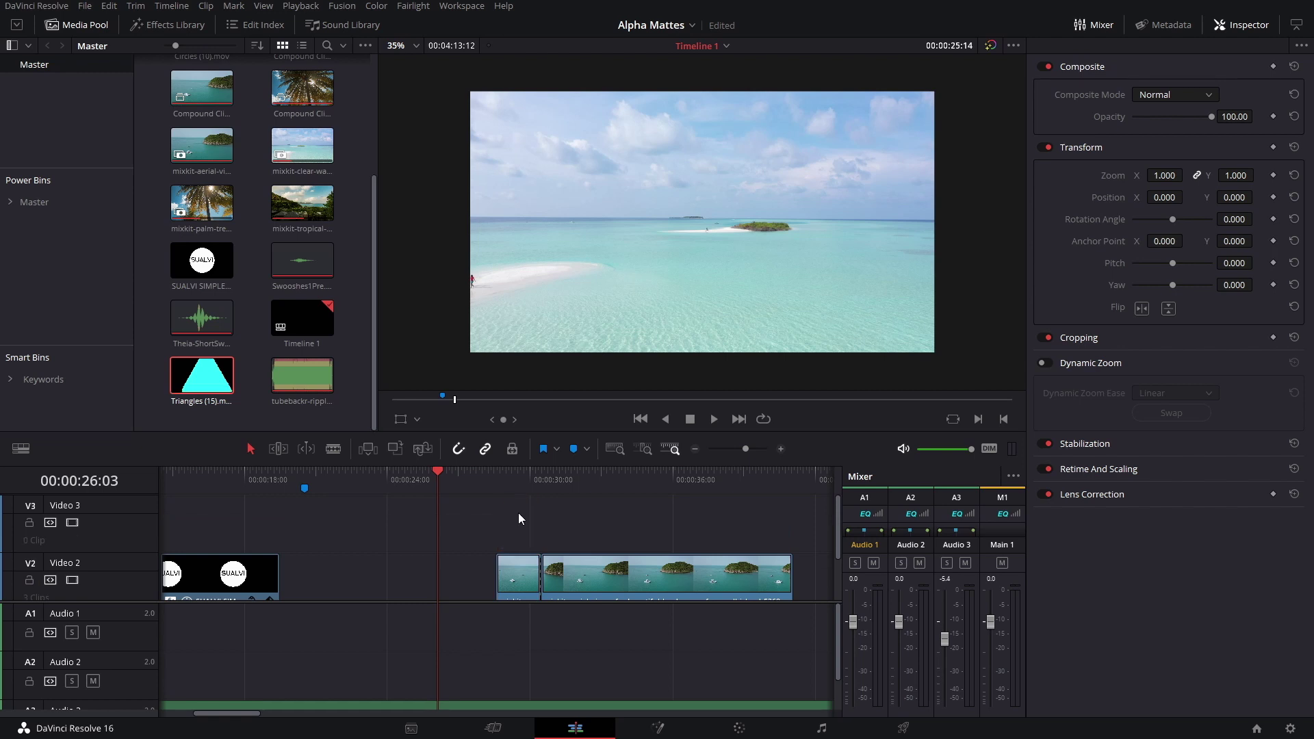
scroll(519, 520, "down", 1)
left_click(510, 471)
left_click(508, 532)
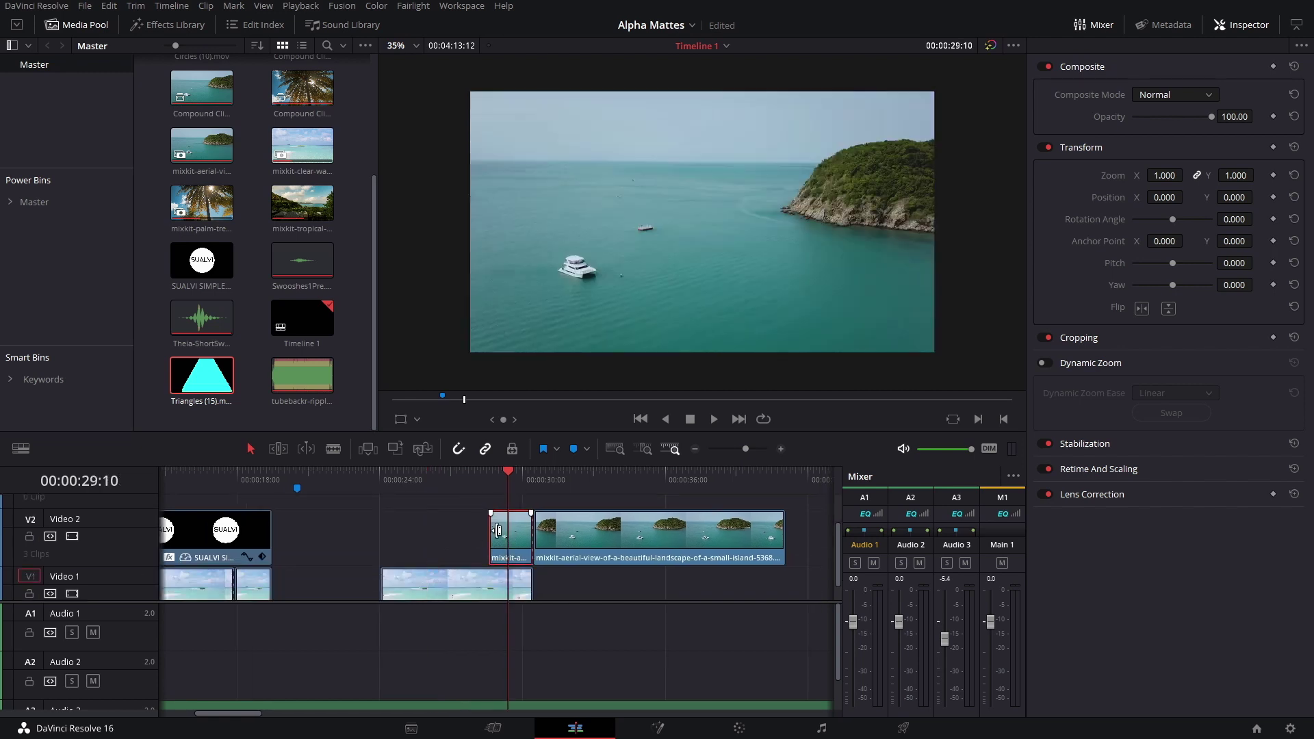
scroll(510, 537, "down", 1)
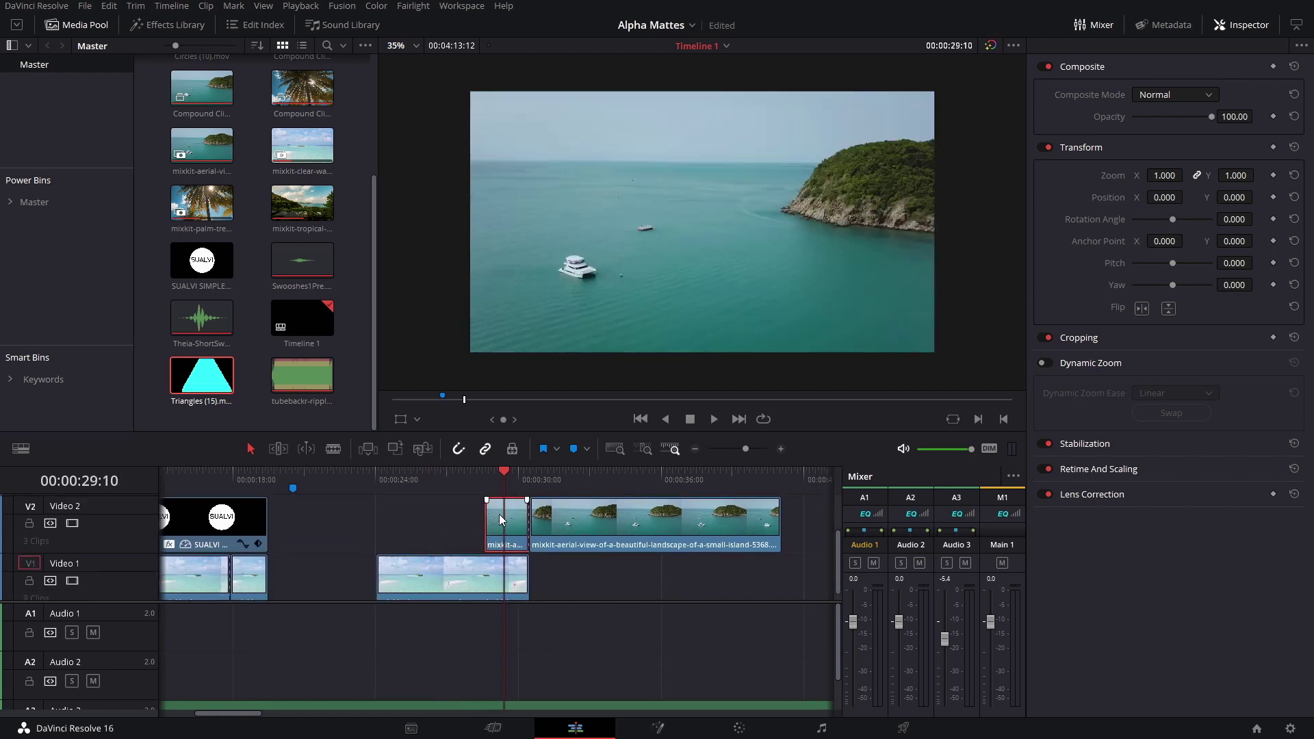
left_click(748, 726)
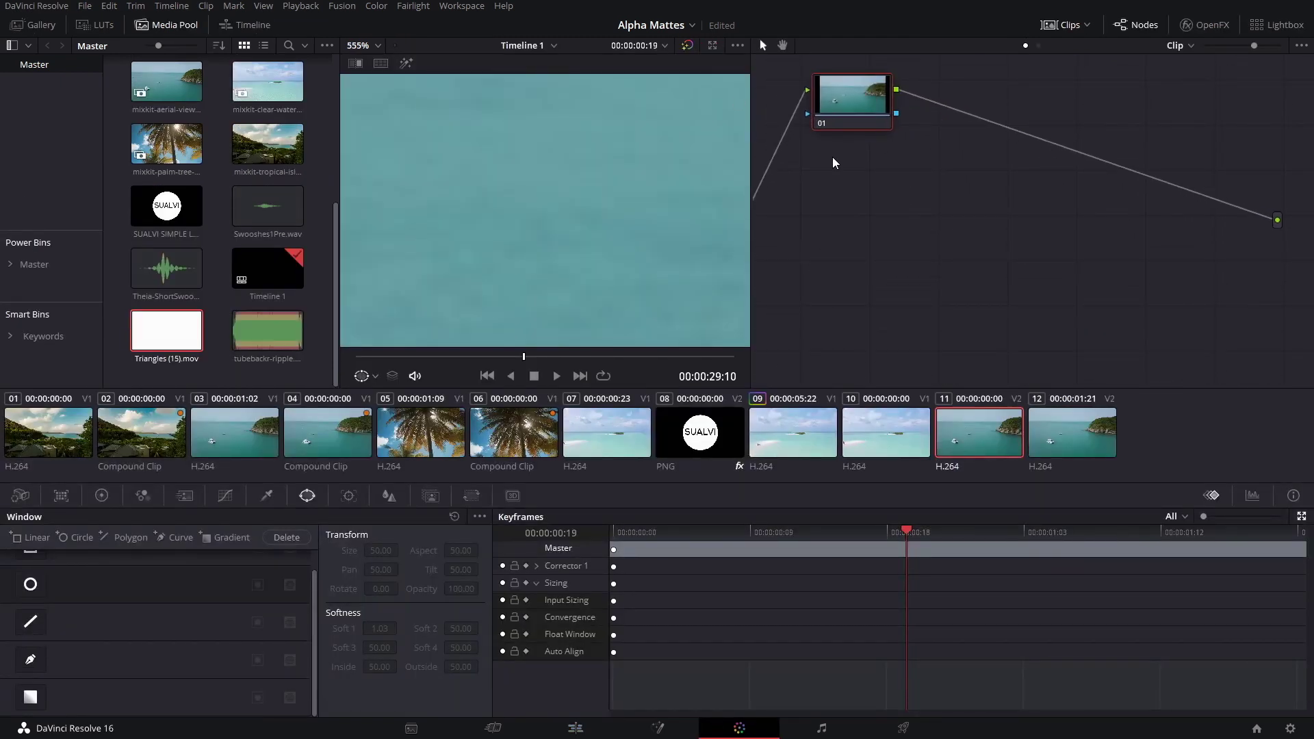
- Add Triangles (15).mov from the Media Pool into the node graph as an Ext. Matte node
right_click(857, 165)
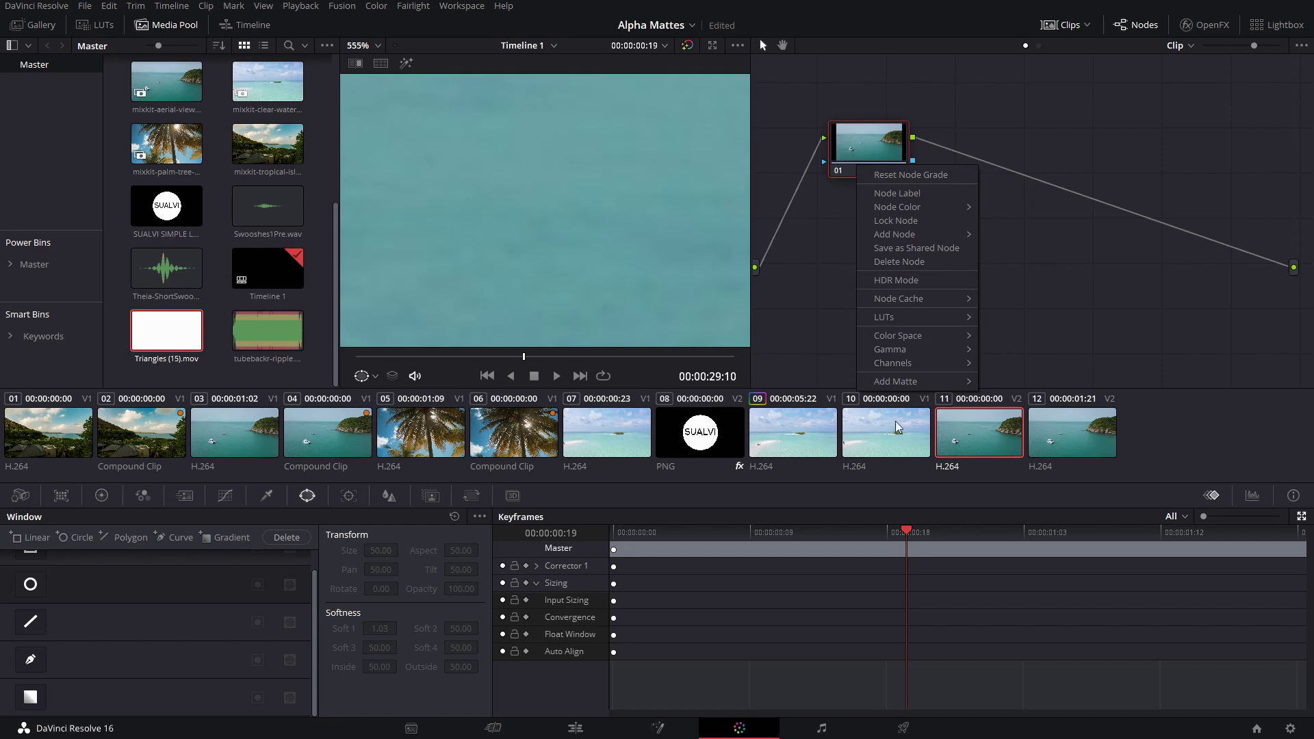
mouse_move(895, 383)
mouse_move(1024, 423)
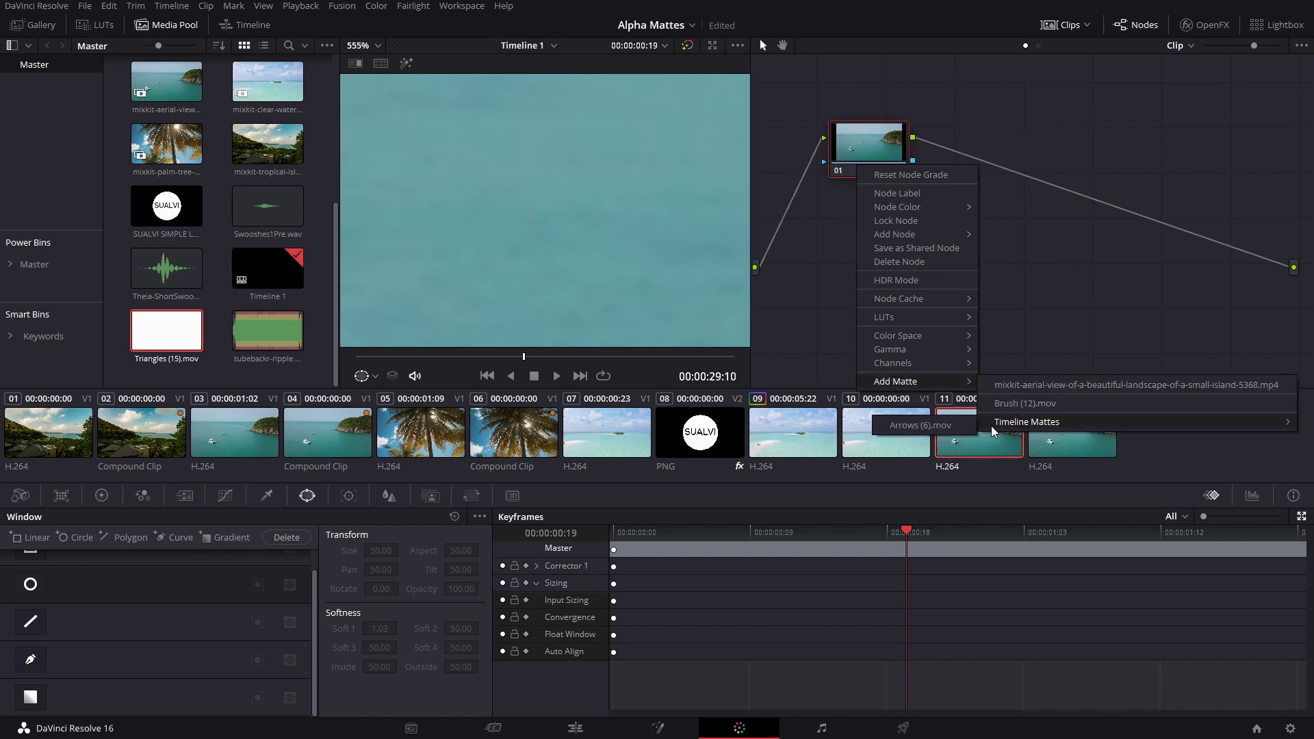
left_click(1053, 291)
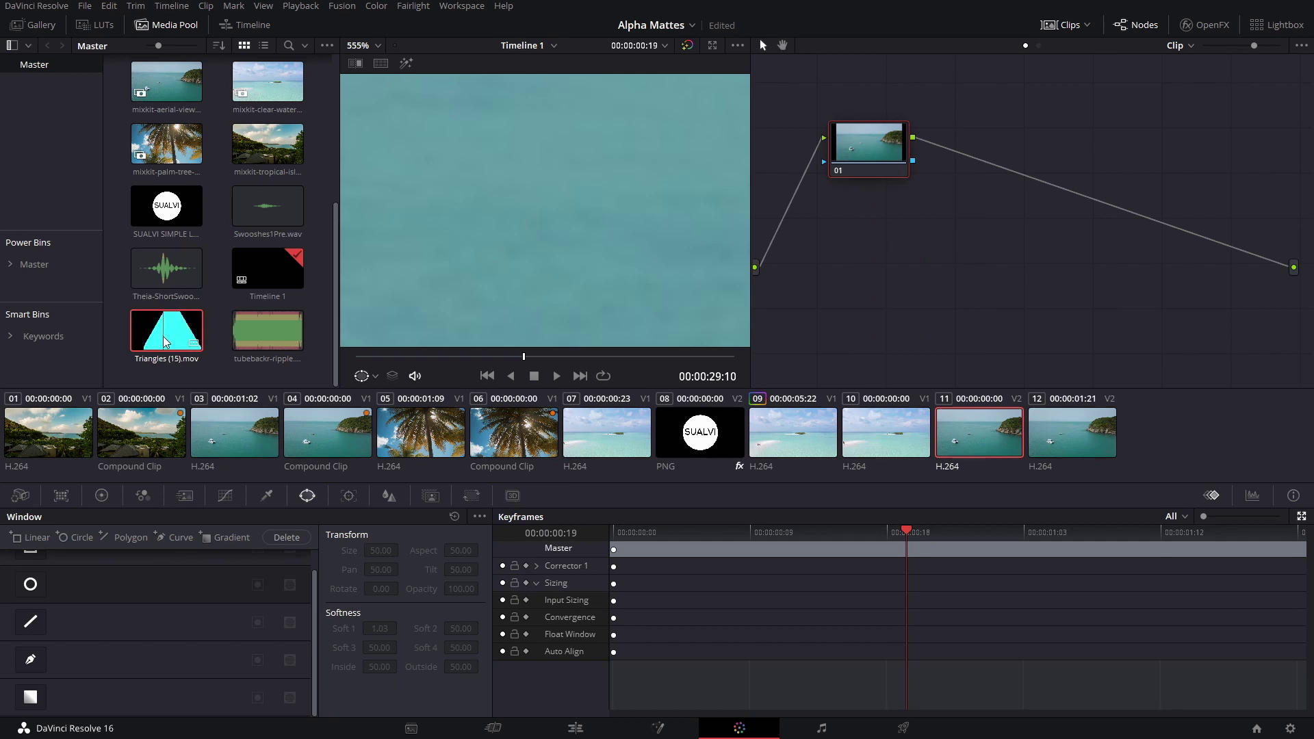
left_click_drag(165, 342, 846, 255)
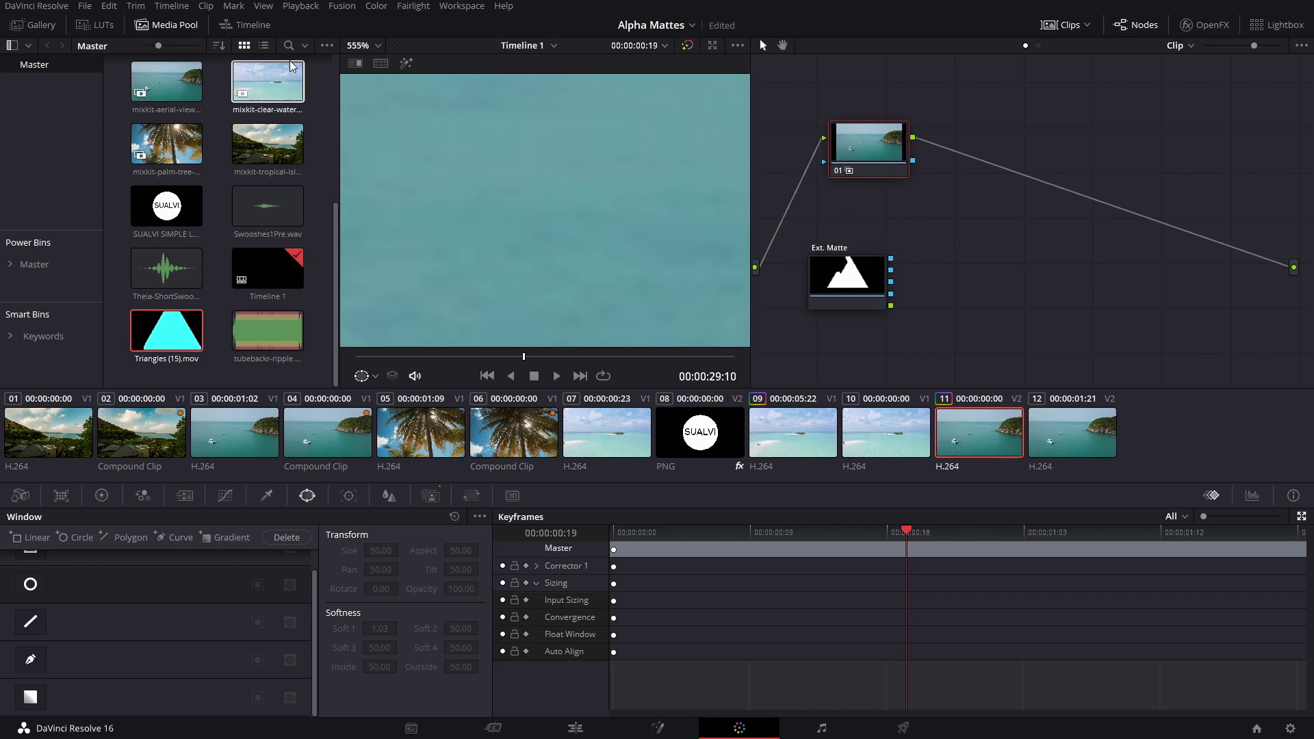
- Hide the Media Pool and feed the Ext. Matte into node 01's key input
left_click(156, 28)
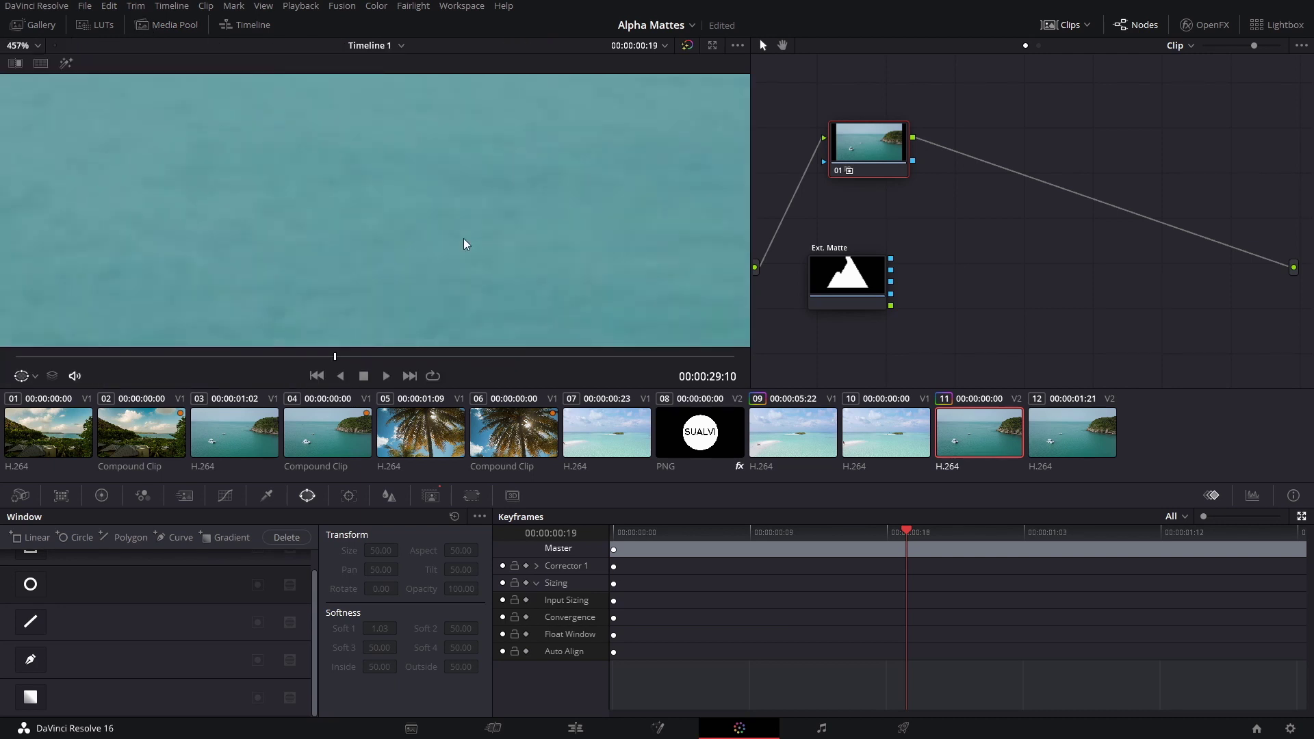
scroll(465, 244, "down", 10)
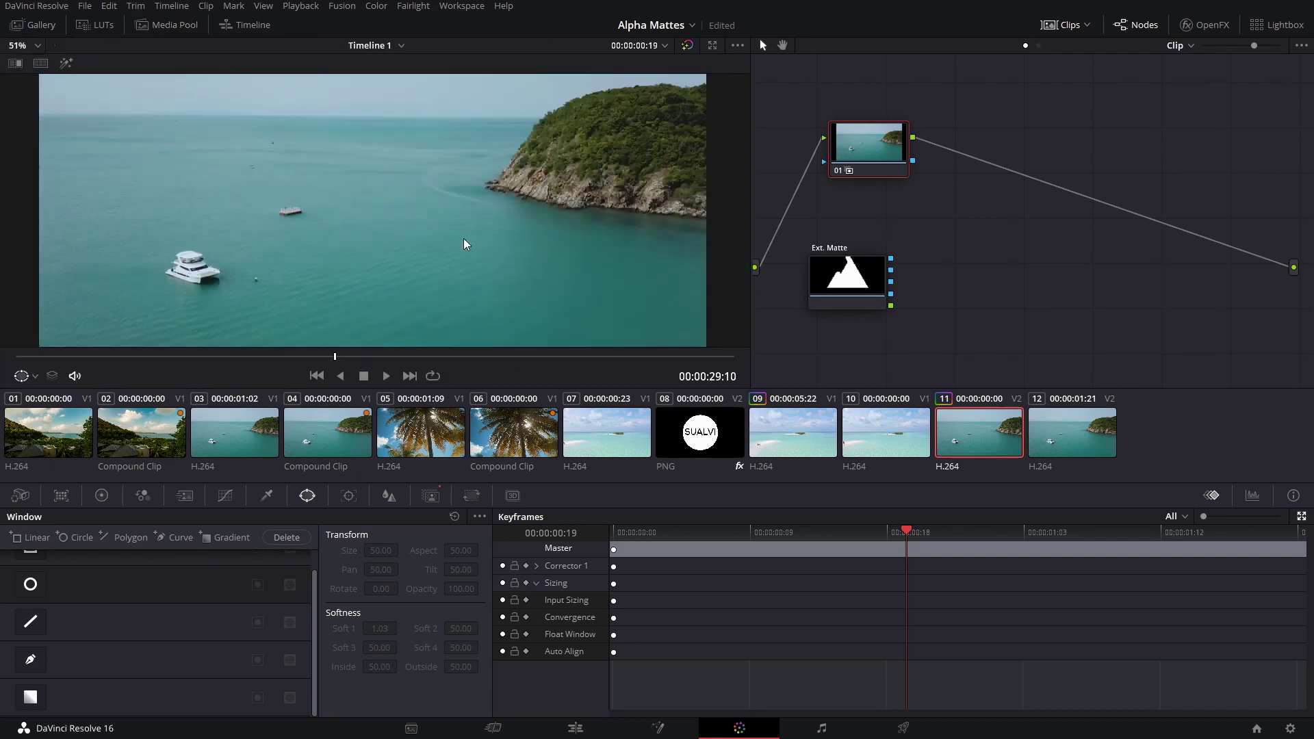
scroll(465, 244, "down", 4)
left_click_drag(850, 300, 853, 281)
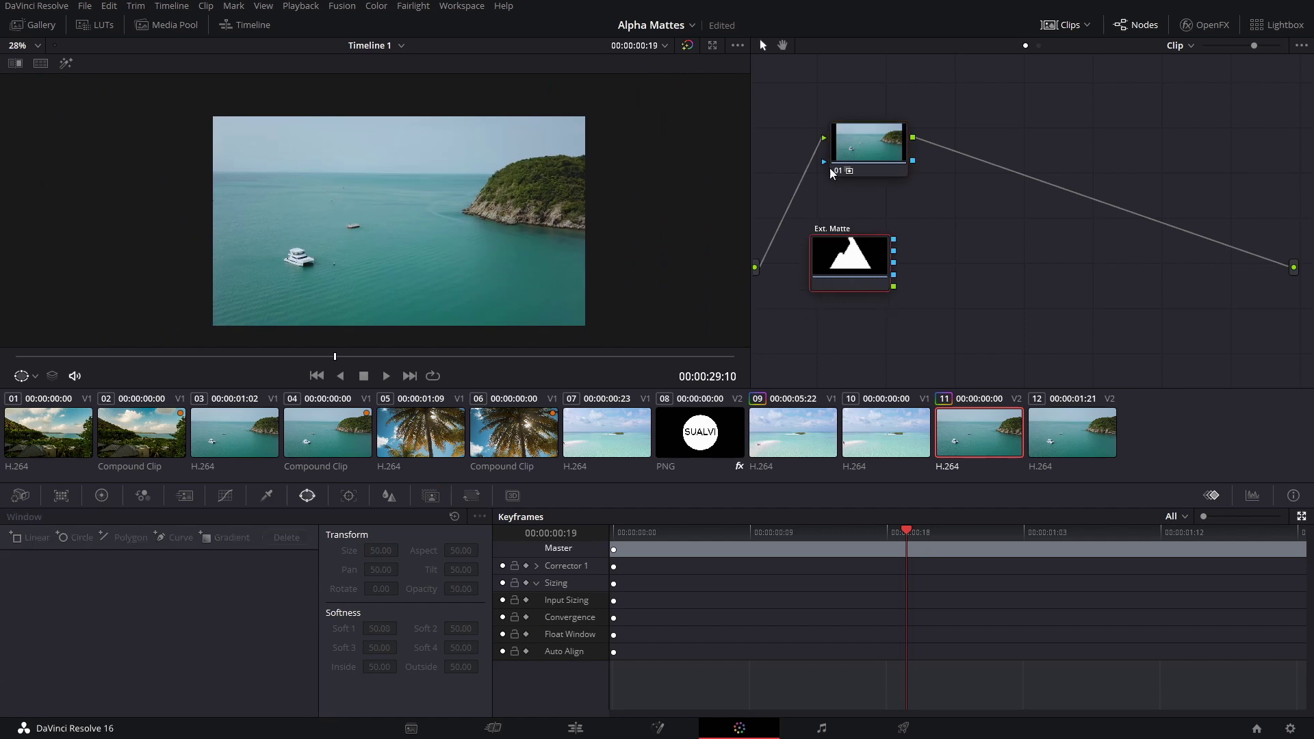
left_click_drag(831, 173, 895, 245)
- Add an Alpha Output, connect node 01's alpha to it, and preview the transition
right_click(998, 255)
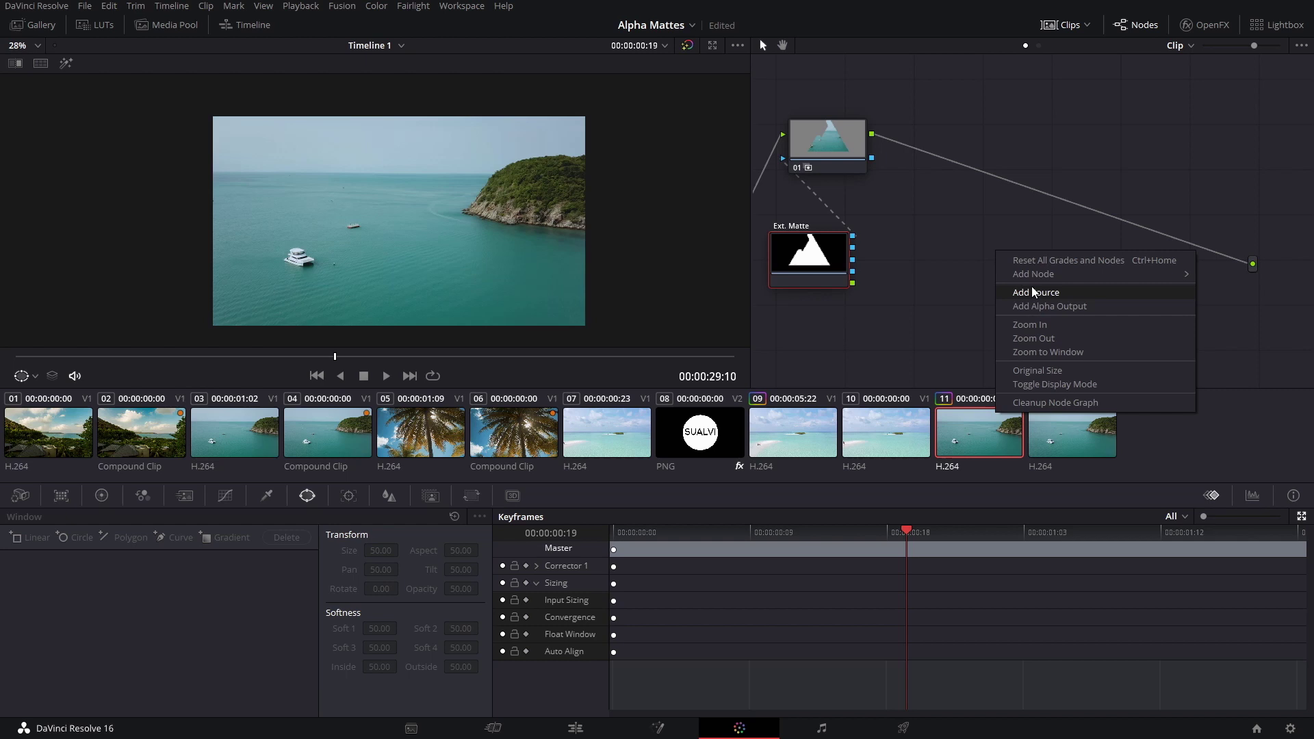
left_click(1050, 306)
left_click_drag(807, 144, 1159, 242)
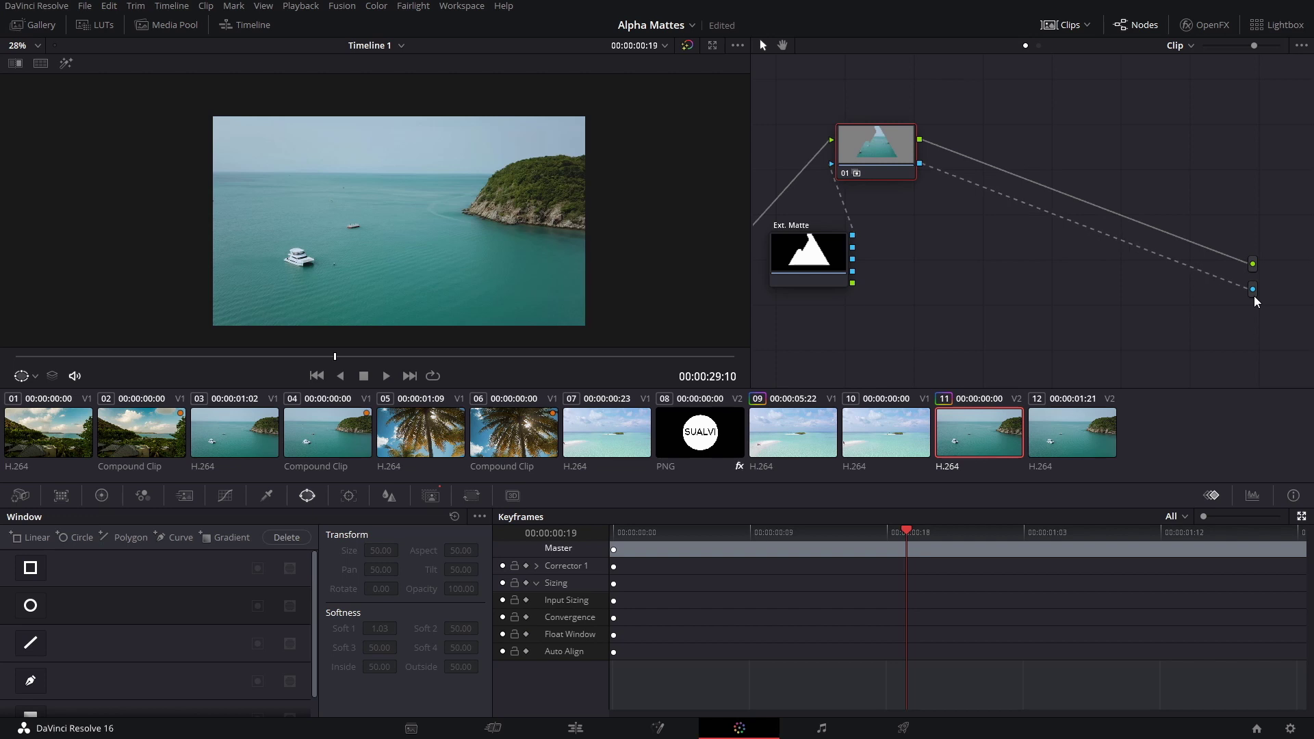
left_click_drag(1257, 302, 1257, 302)
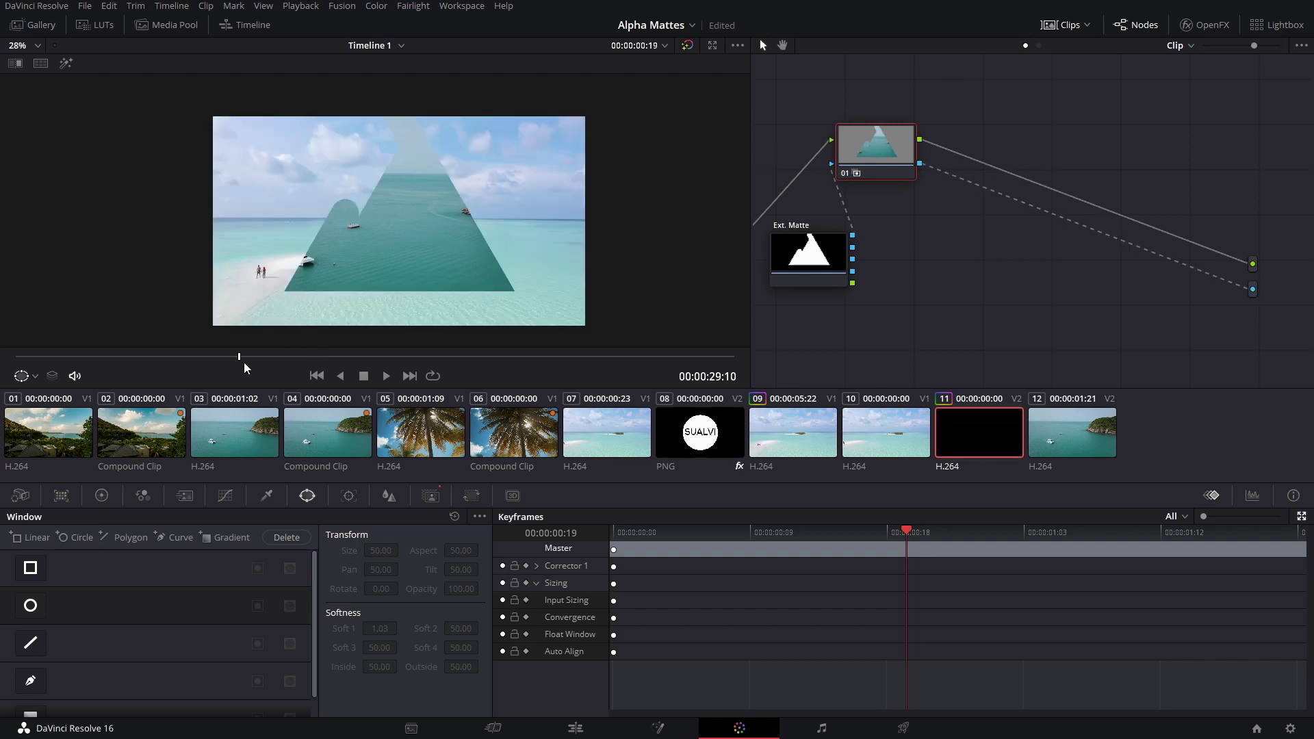
left_click_drag(245, 368, 191, 361)
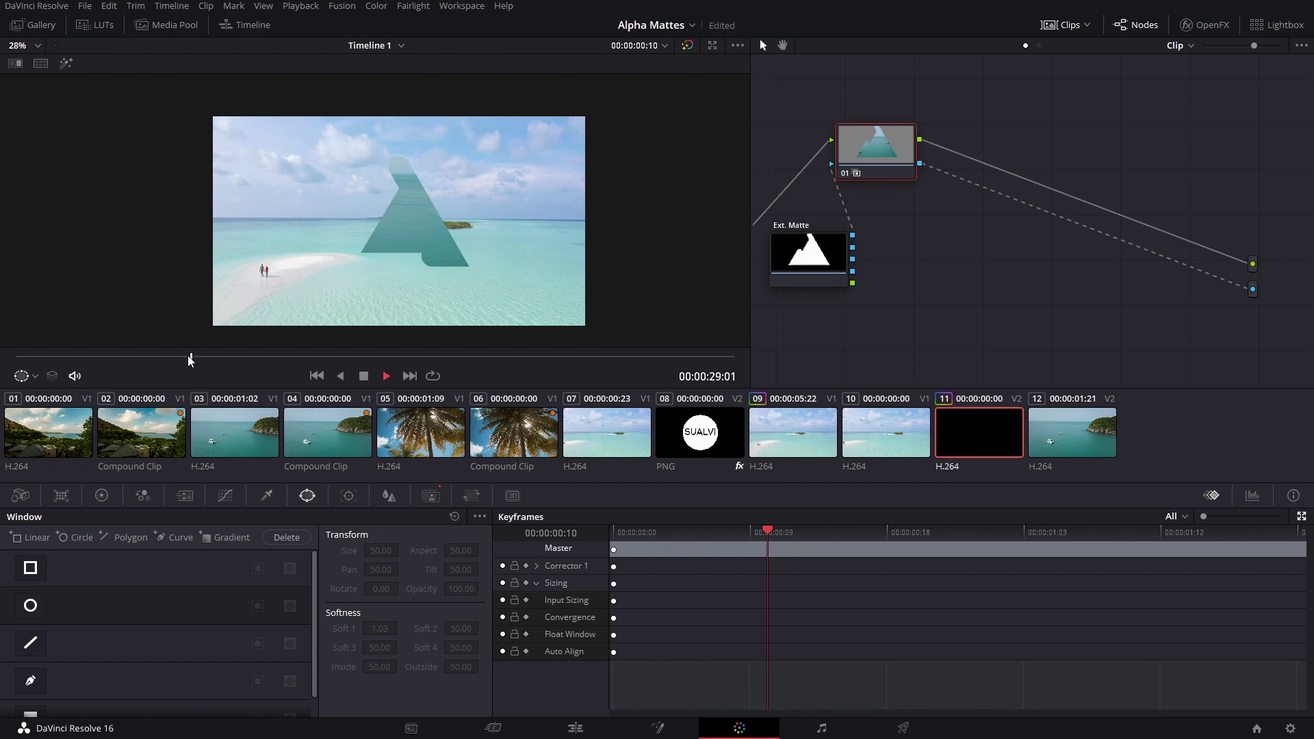
- Return to the Edit page timeline with Shift+4
key("shift+4")
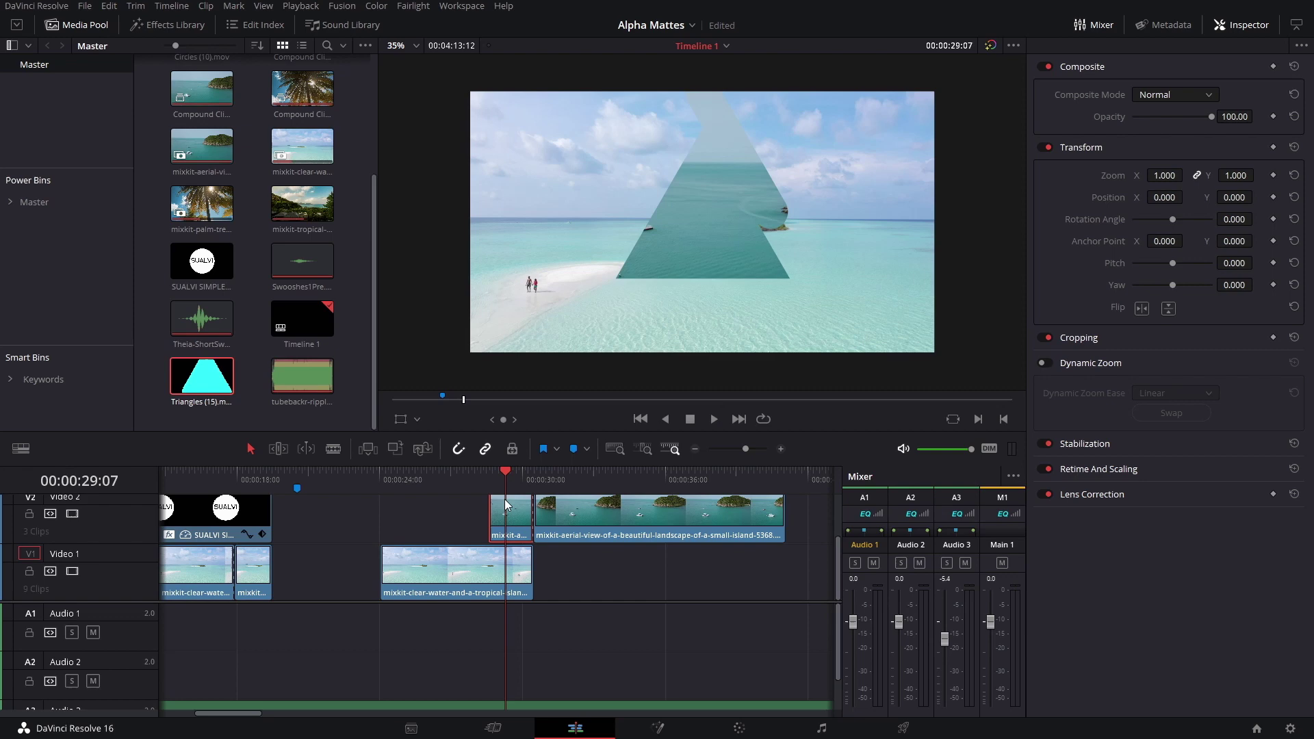